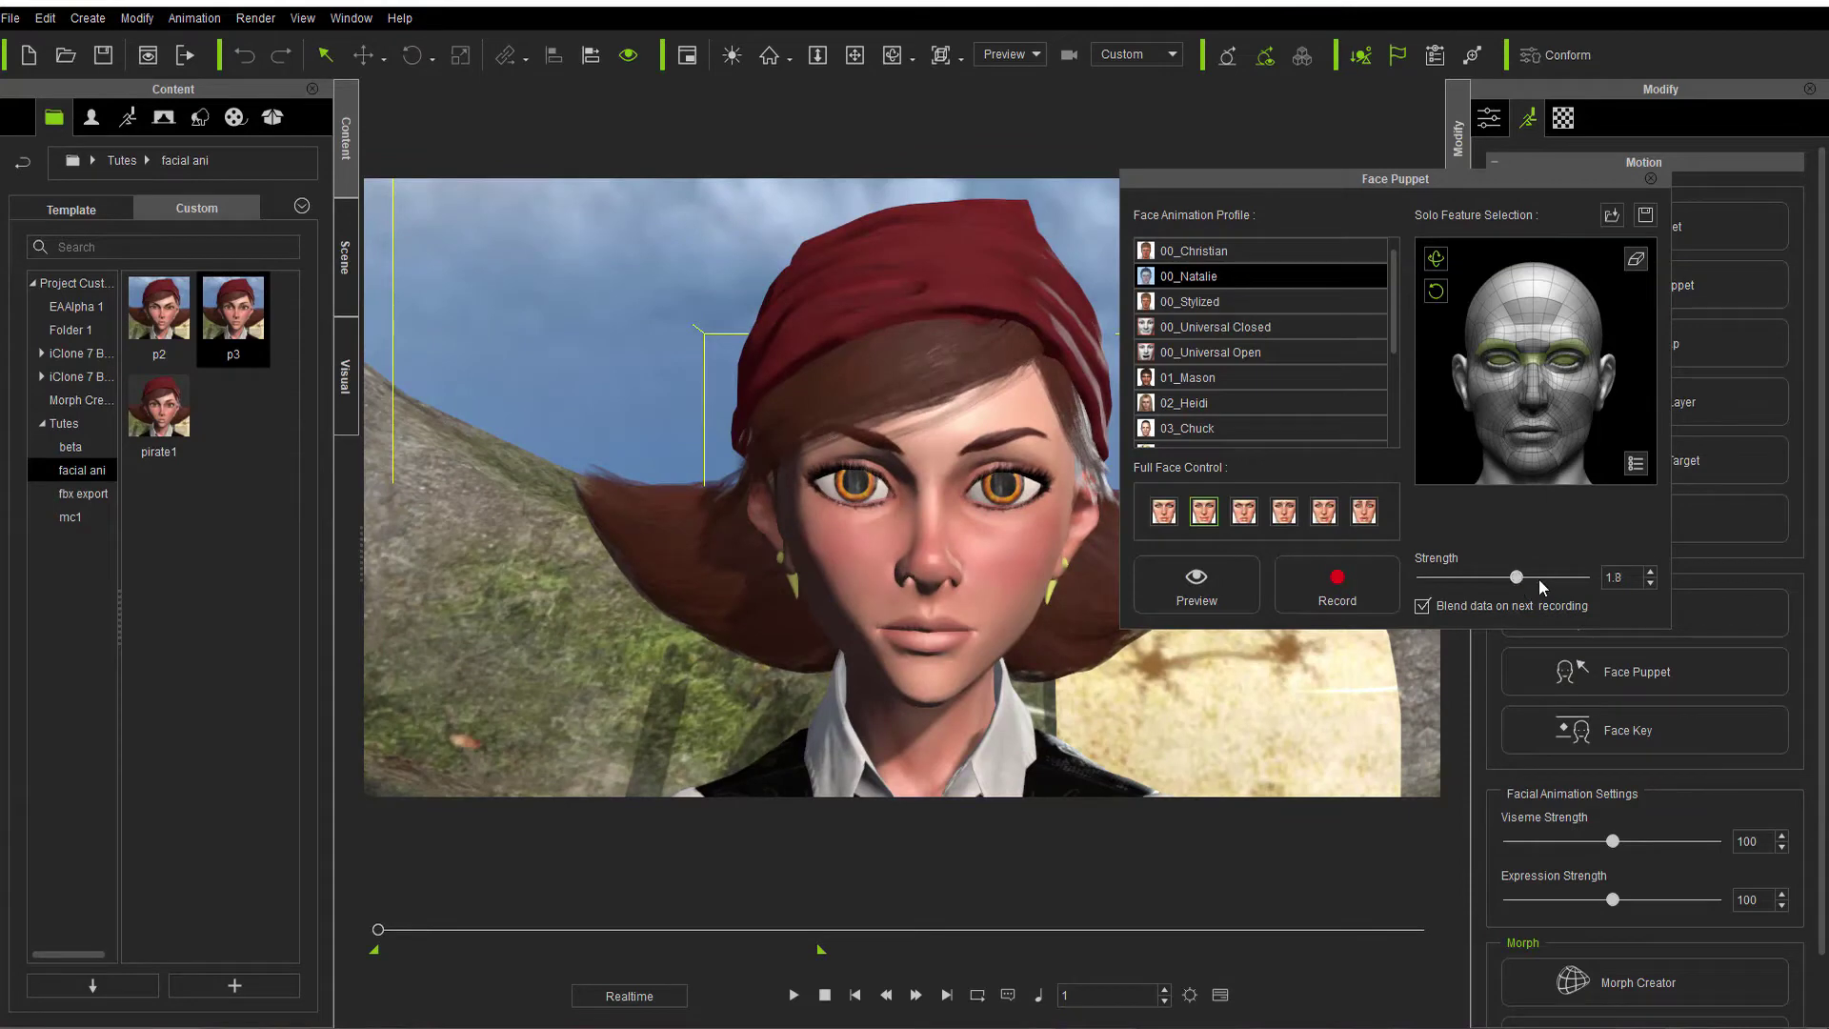
Step: Preview face puppeteering with the 00_Natalie profile, followed by 00_Universal Closed, at a strength of 2.5
{"action": "left_click", "coordinate": [1216, 592]}
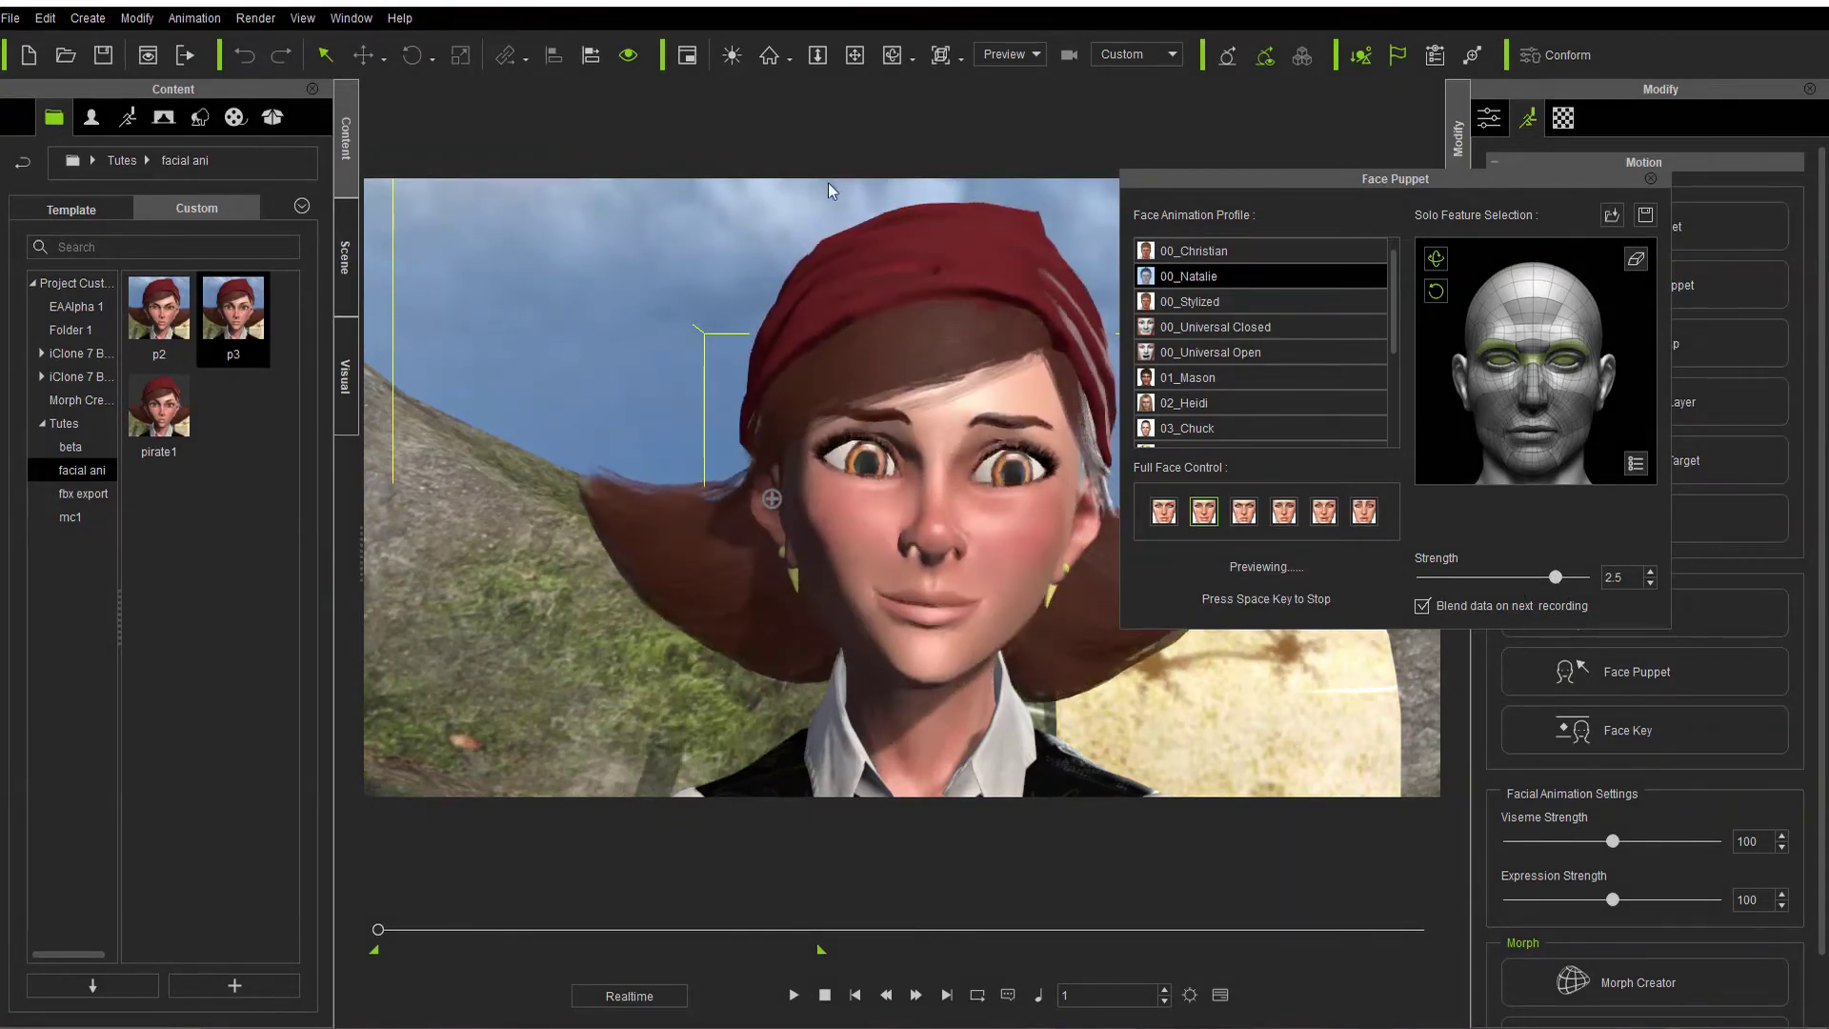
{"action": "key", "text": "space"}
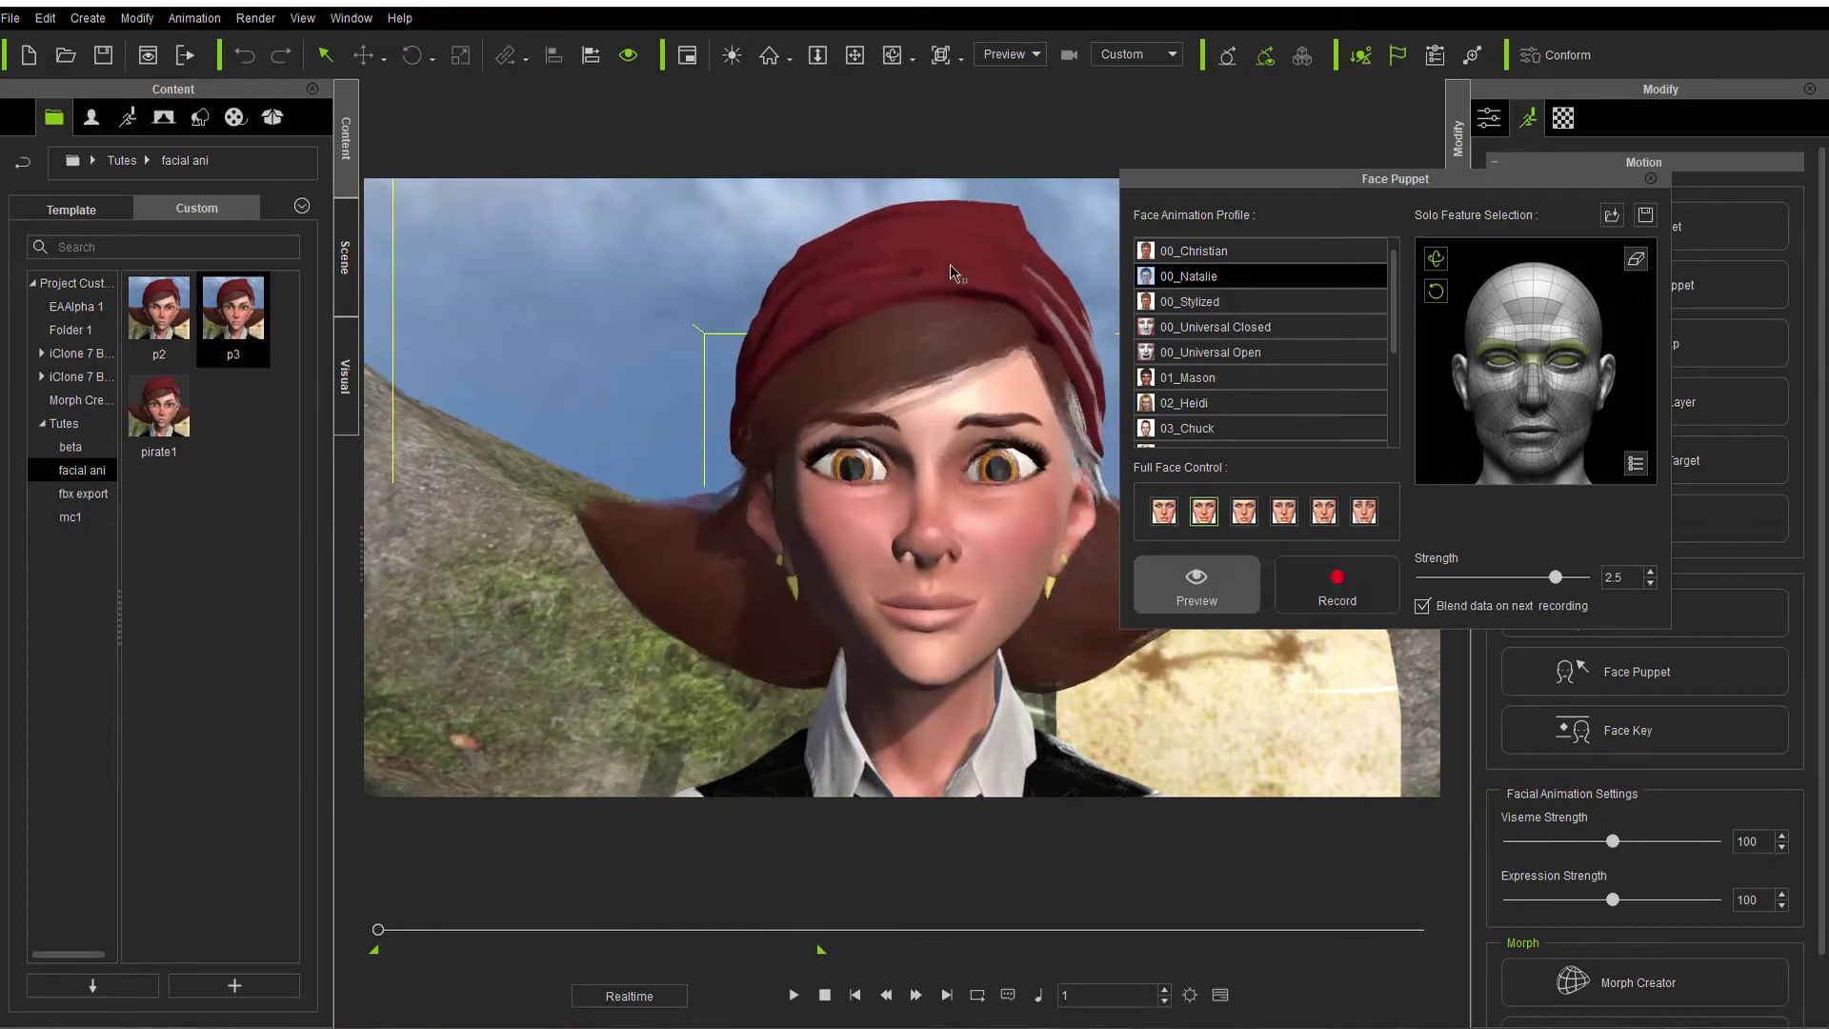
{"action": "left_click", "coordinate": [1215, 331]}
{"action": "left_click", "coordinate": [1207, 585]}
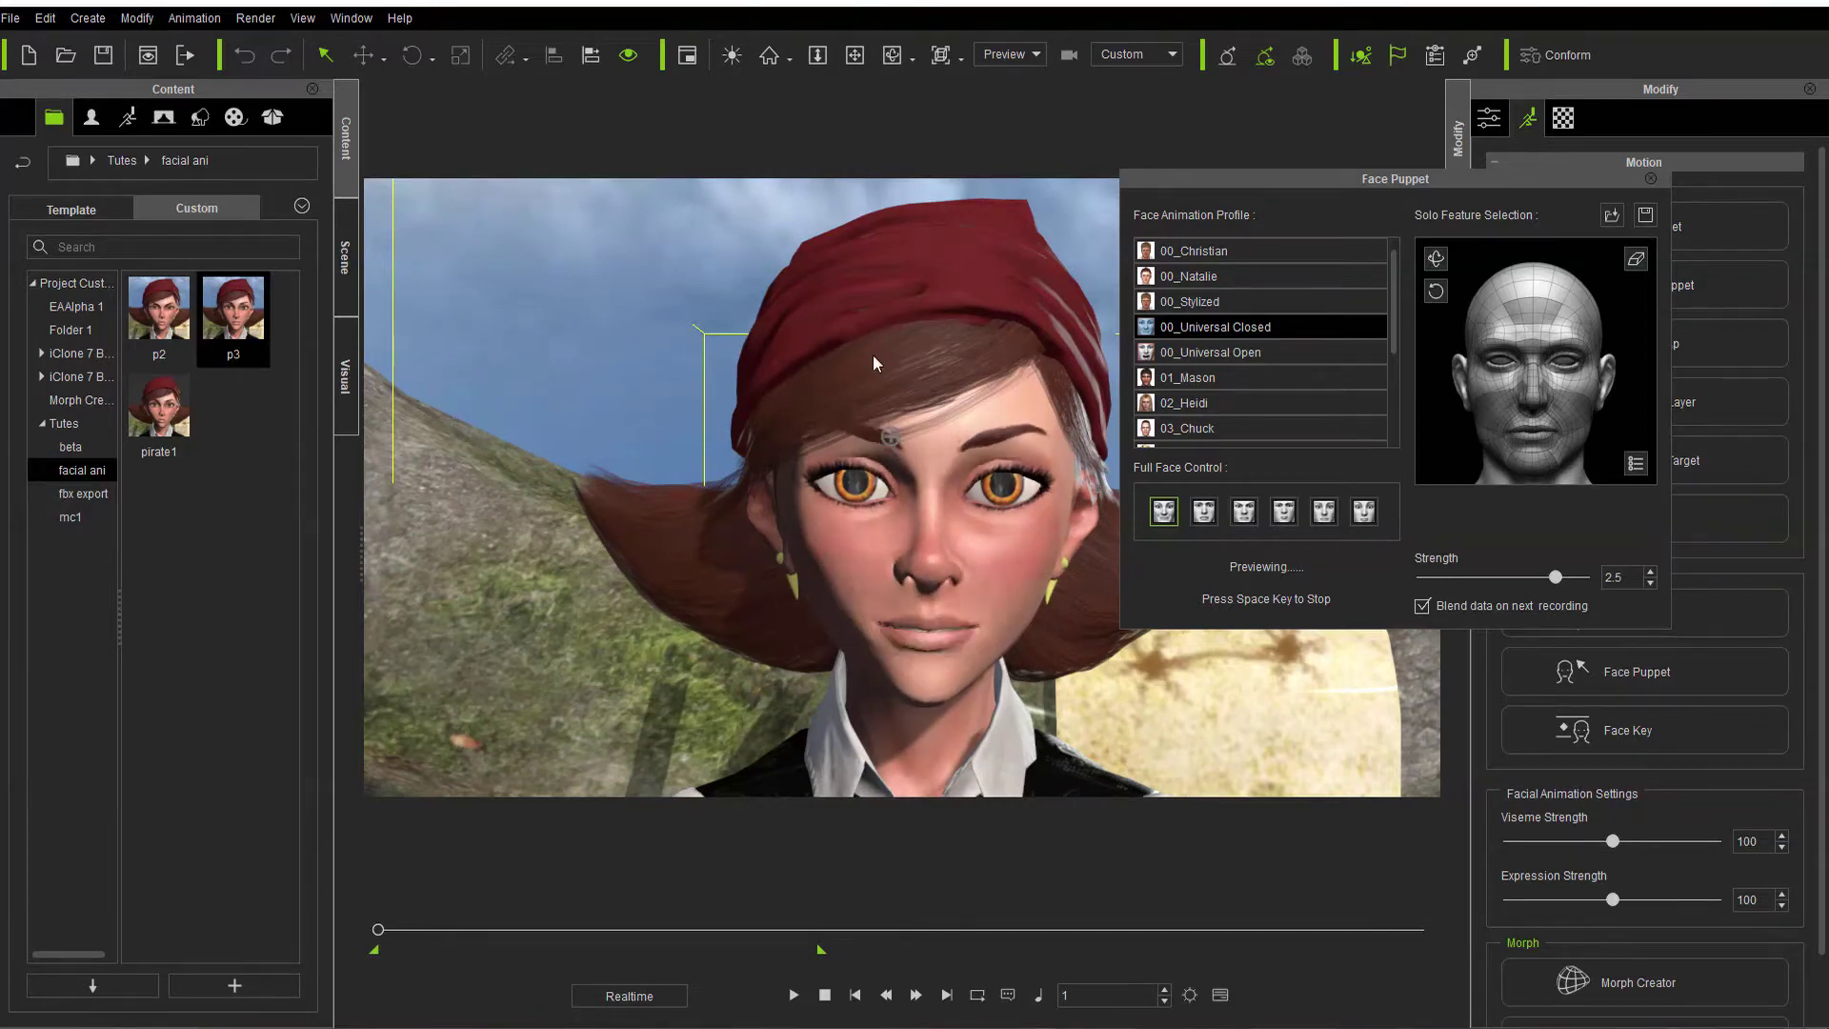
{"action": "key", "text": "space"}
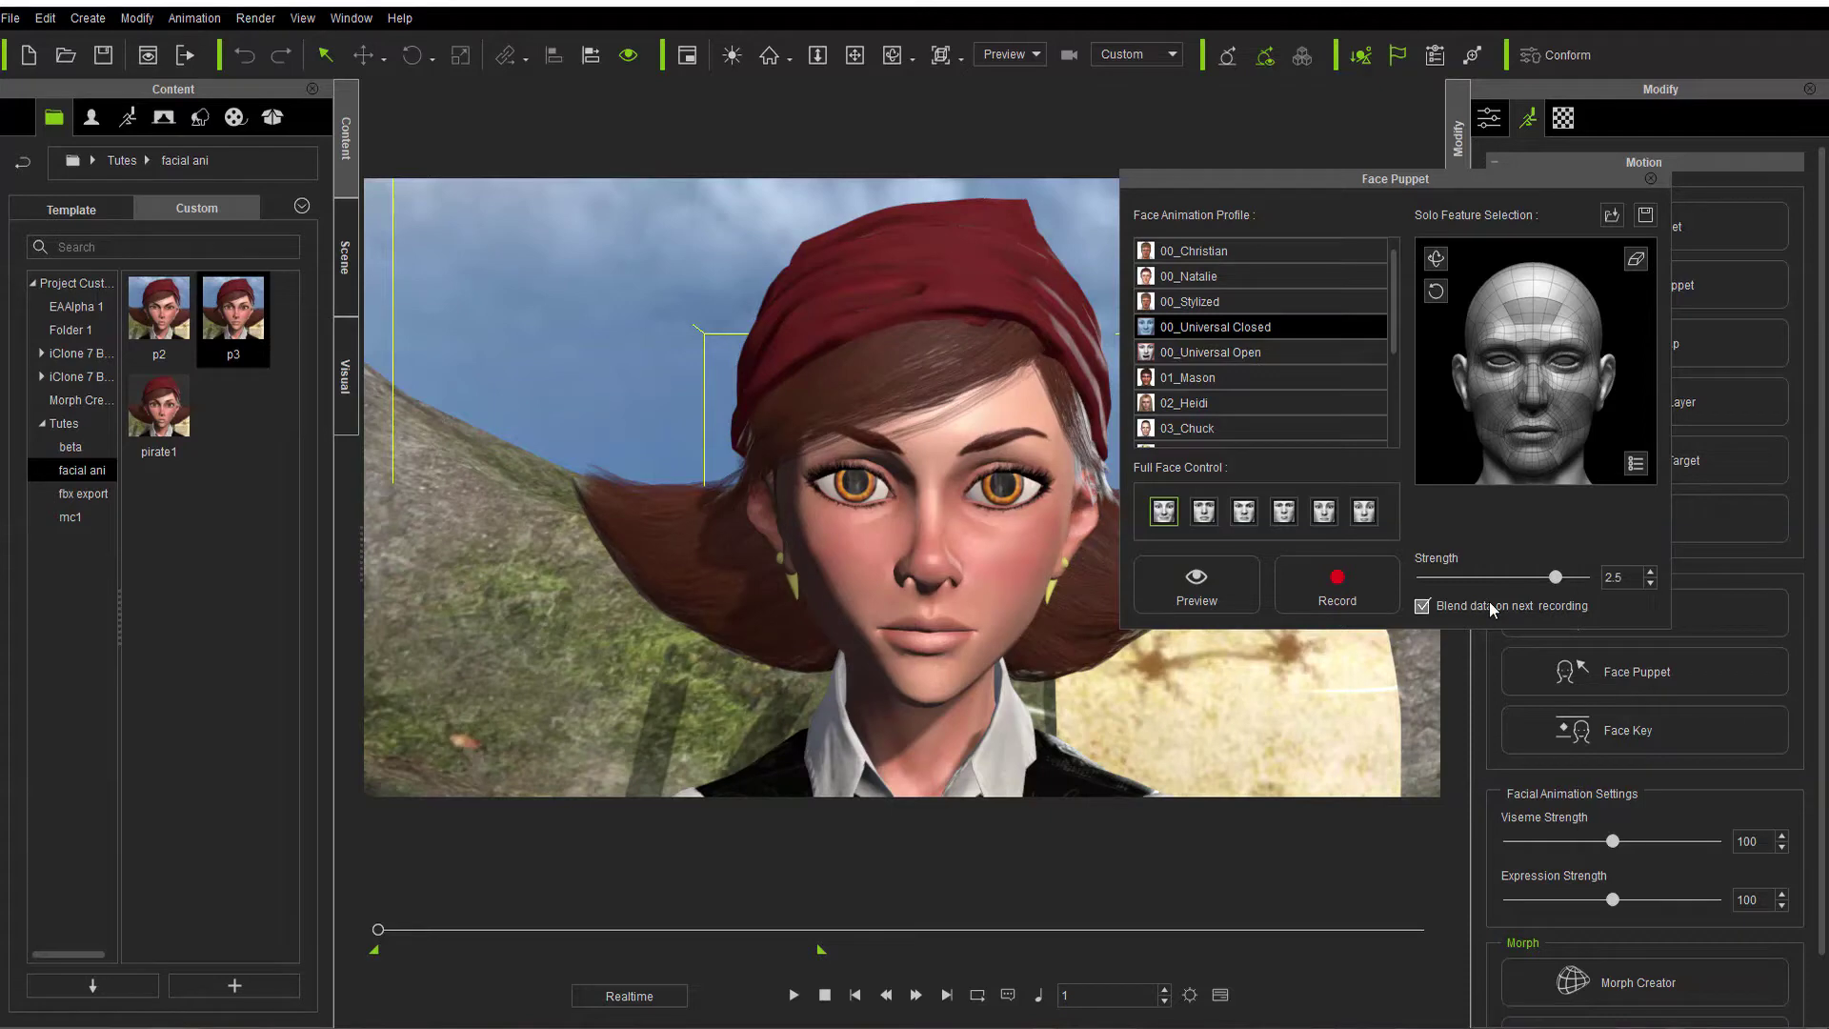
Step: Record a face puppet performance with the 00_Natalie profile's third full-face control at strength 2.5, and return to the first frame
{"action": "left_click", "coordinate": [1219, 279]}
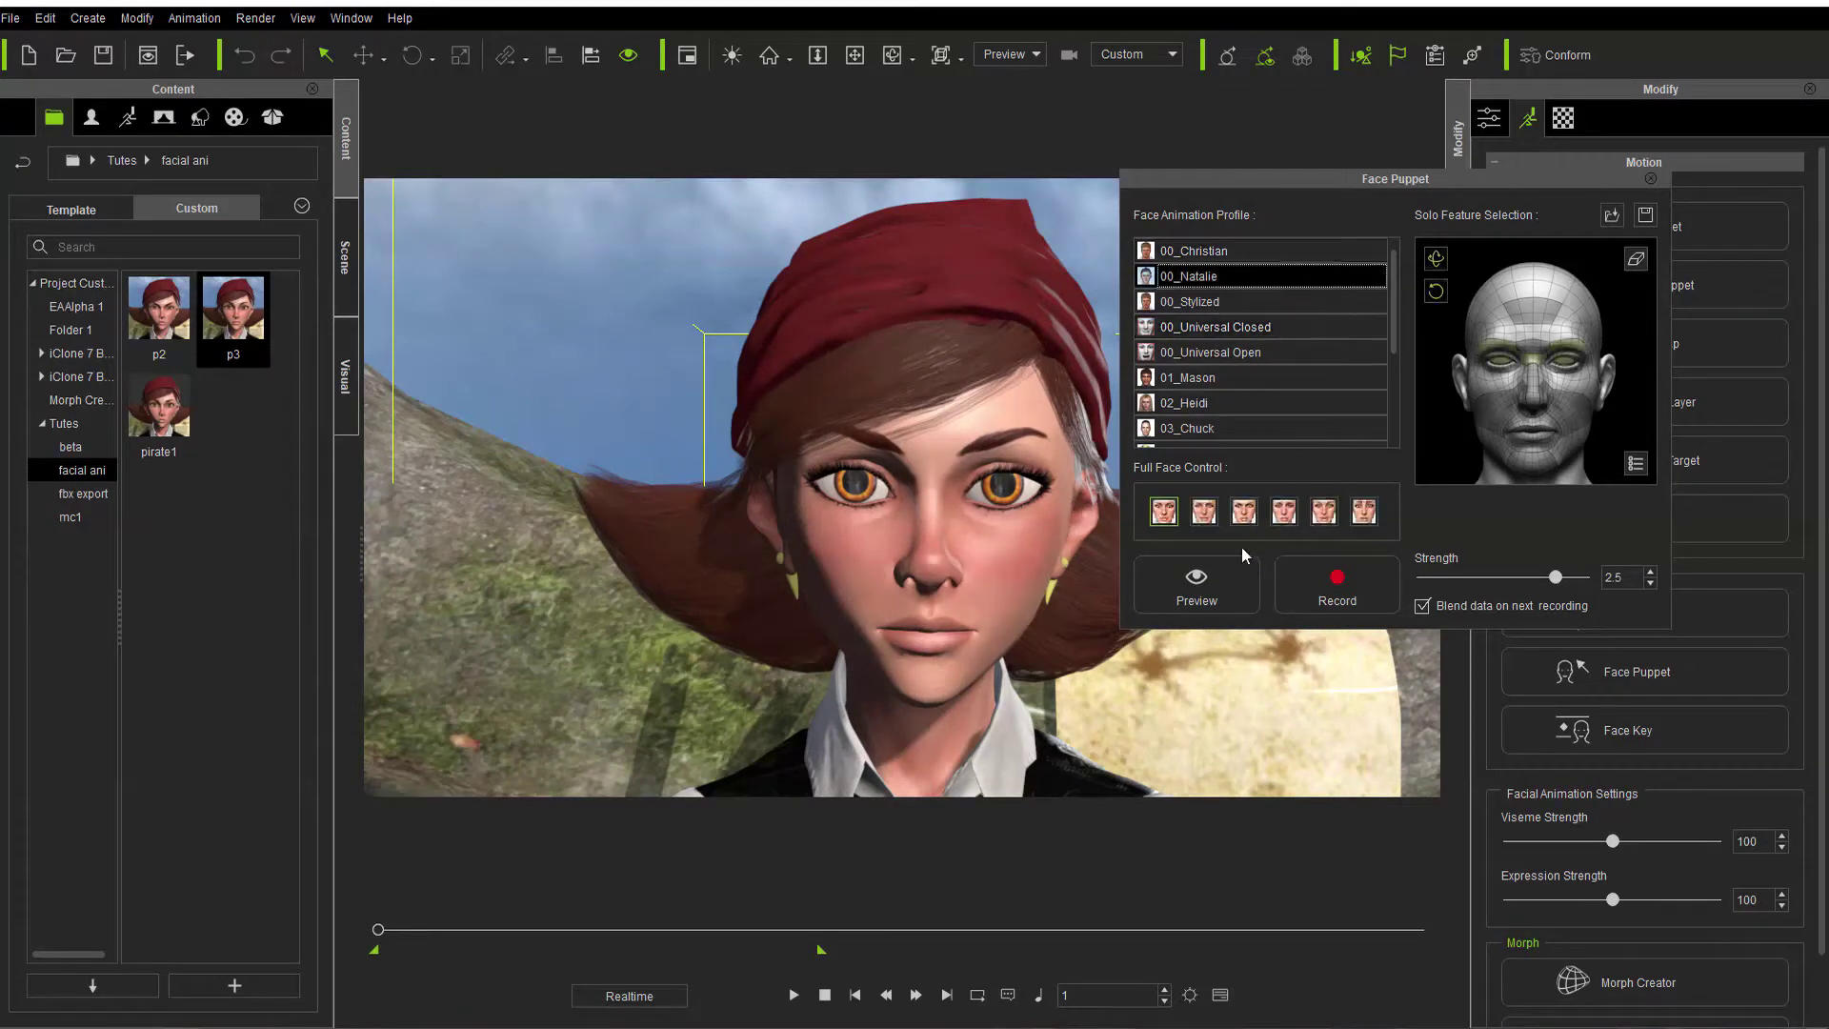
{"action": "left_click", "coordinate": [1243, 511]}
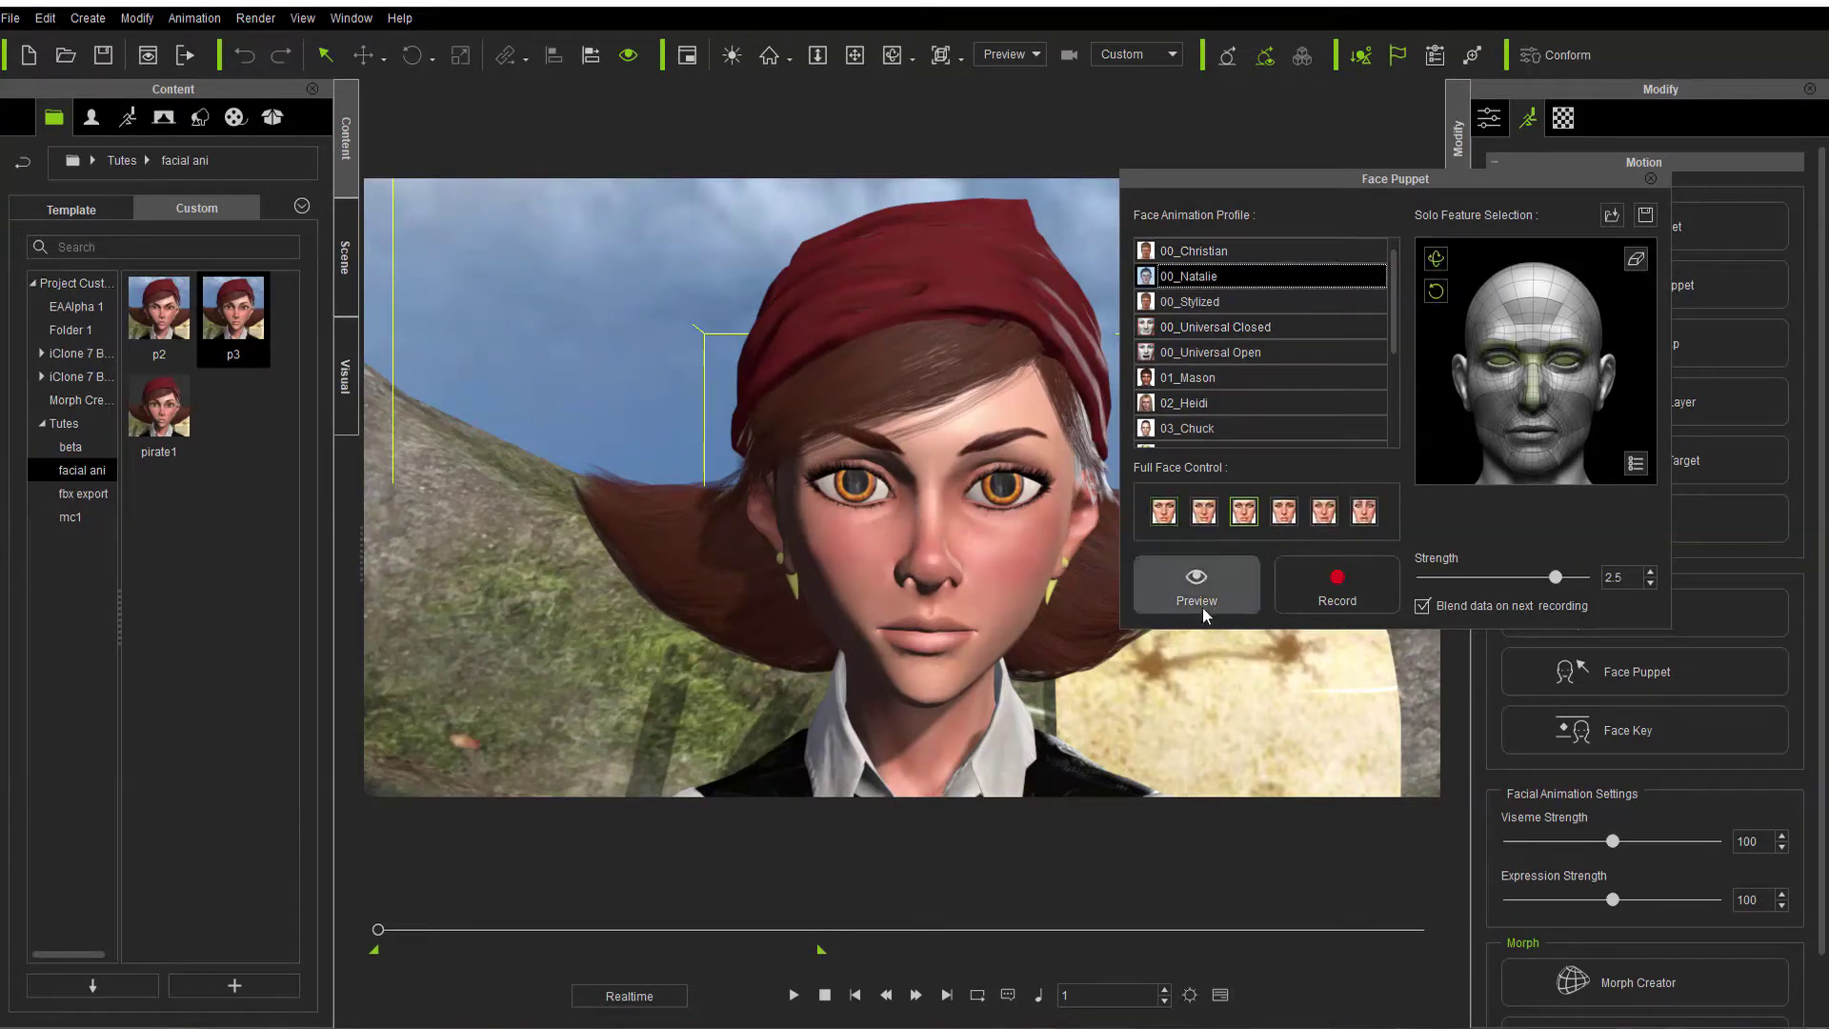
{"action": "left_click", "coordinate": [1295, 598]}
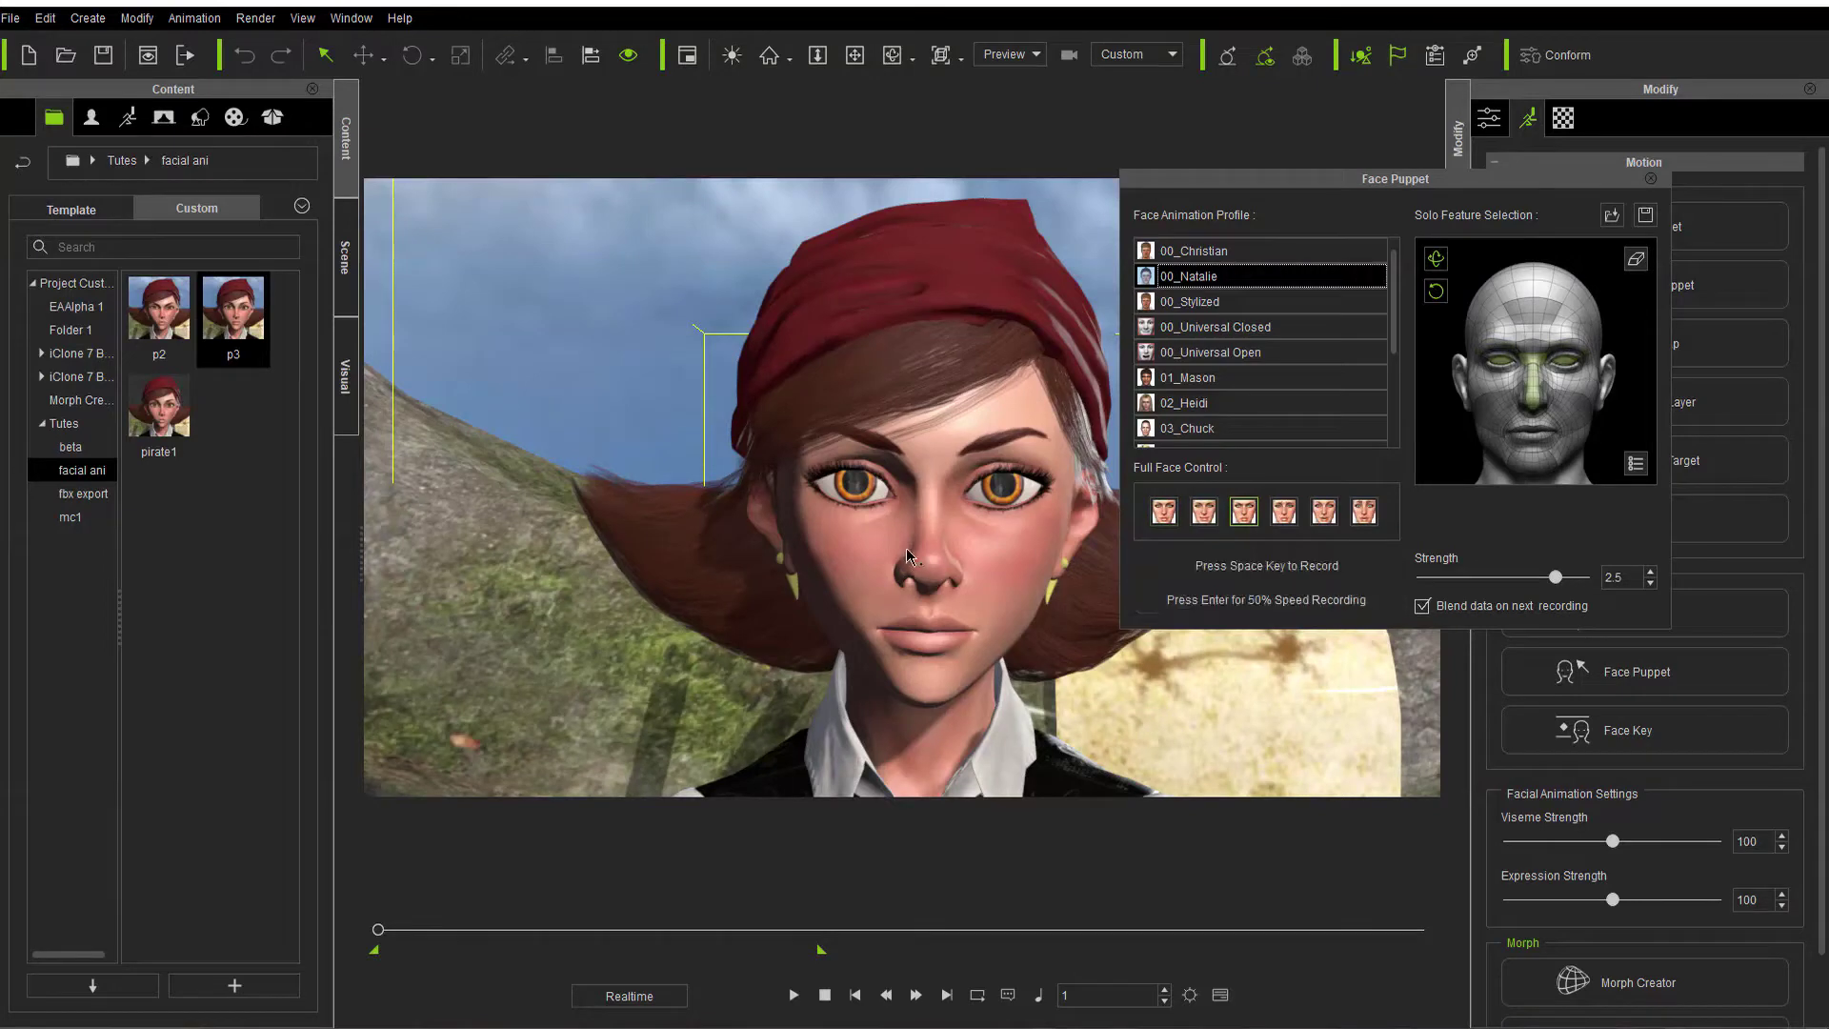
{"action": "key", "text": "space"}
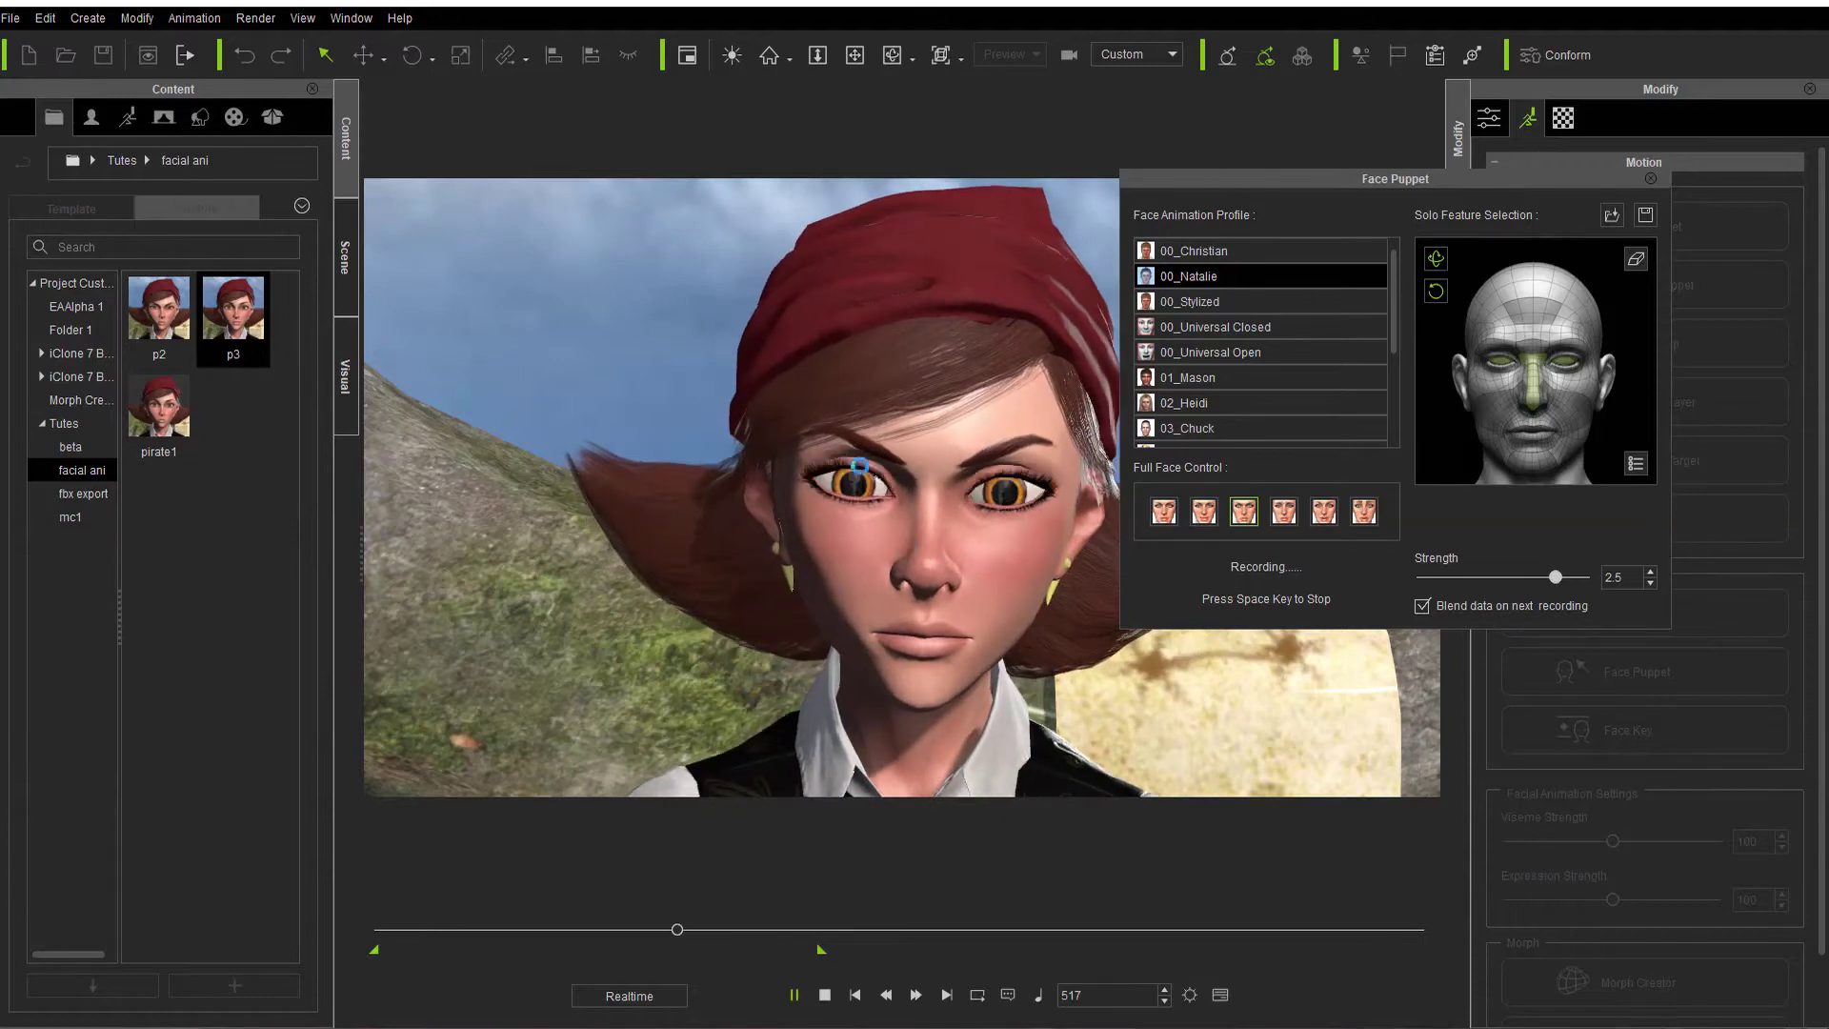
{"action": "key", "text": "space"}
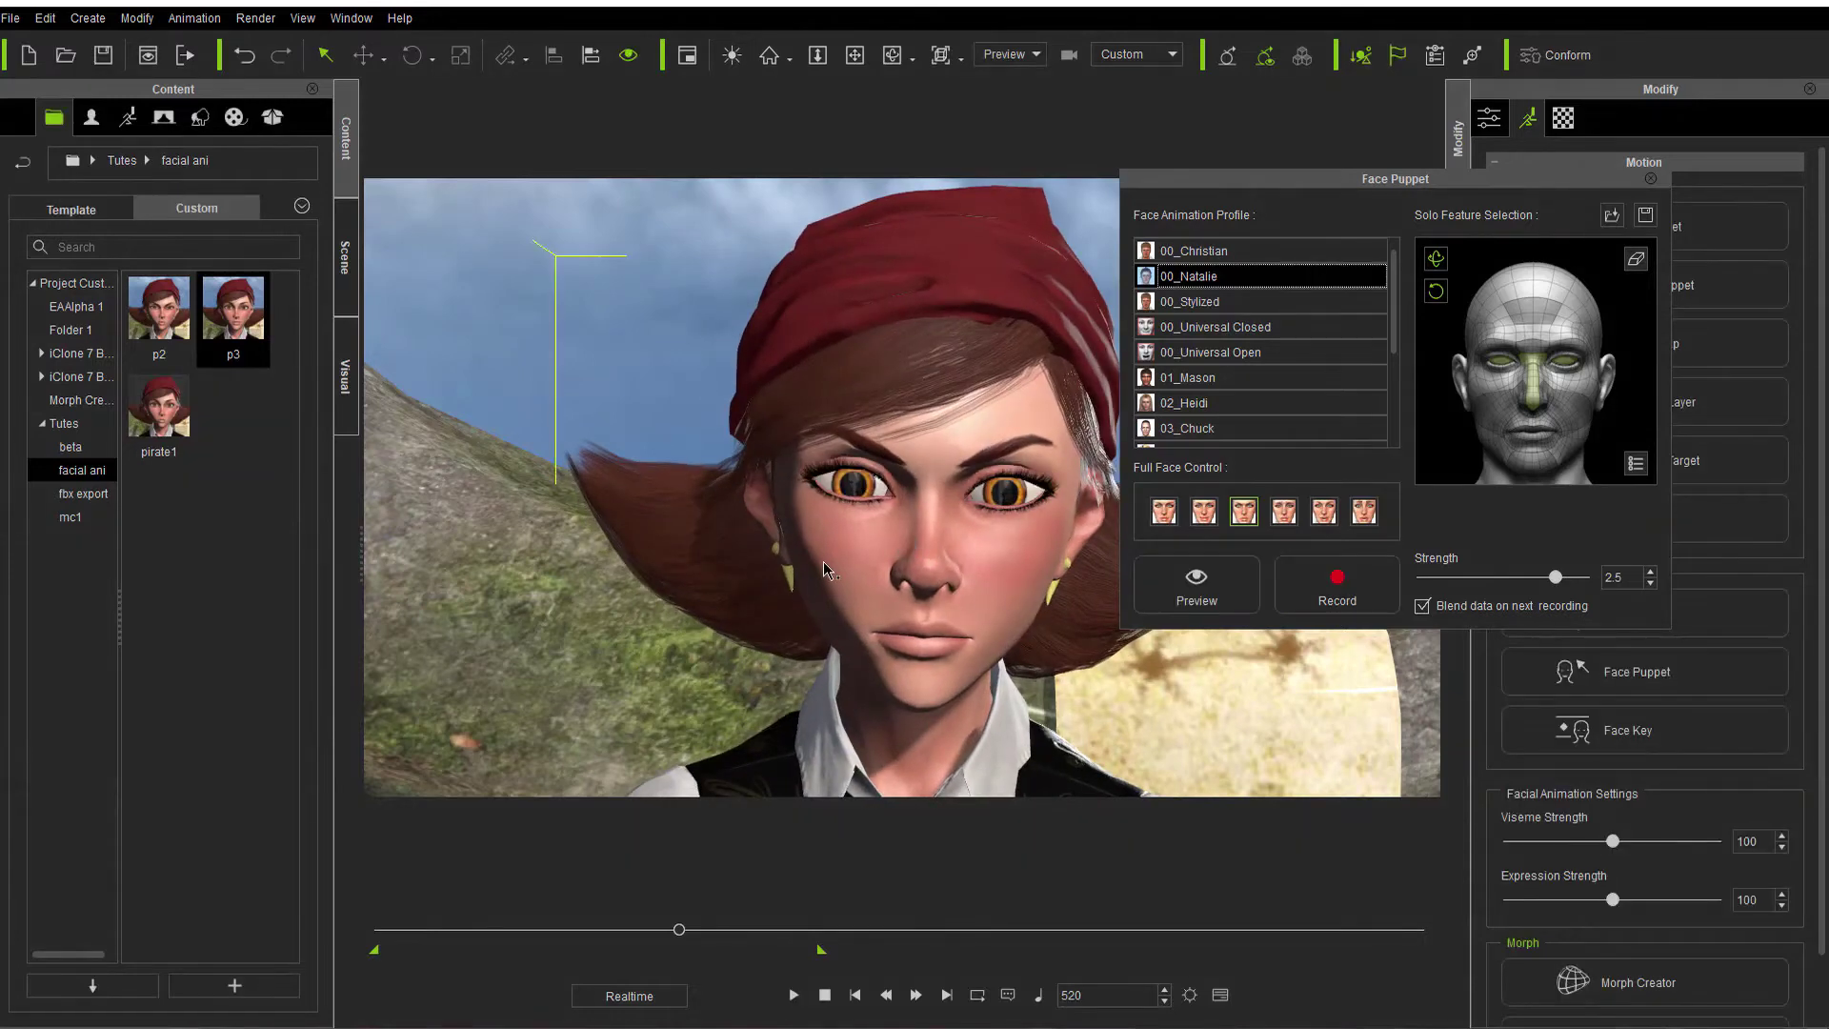
{"action": "left_click", "coordinate": [855, 995]}
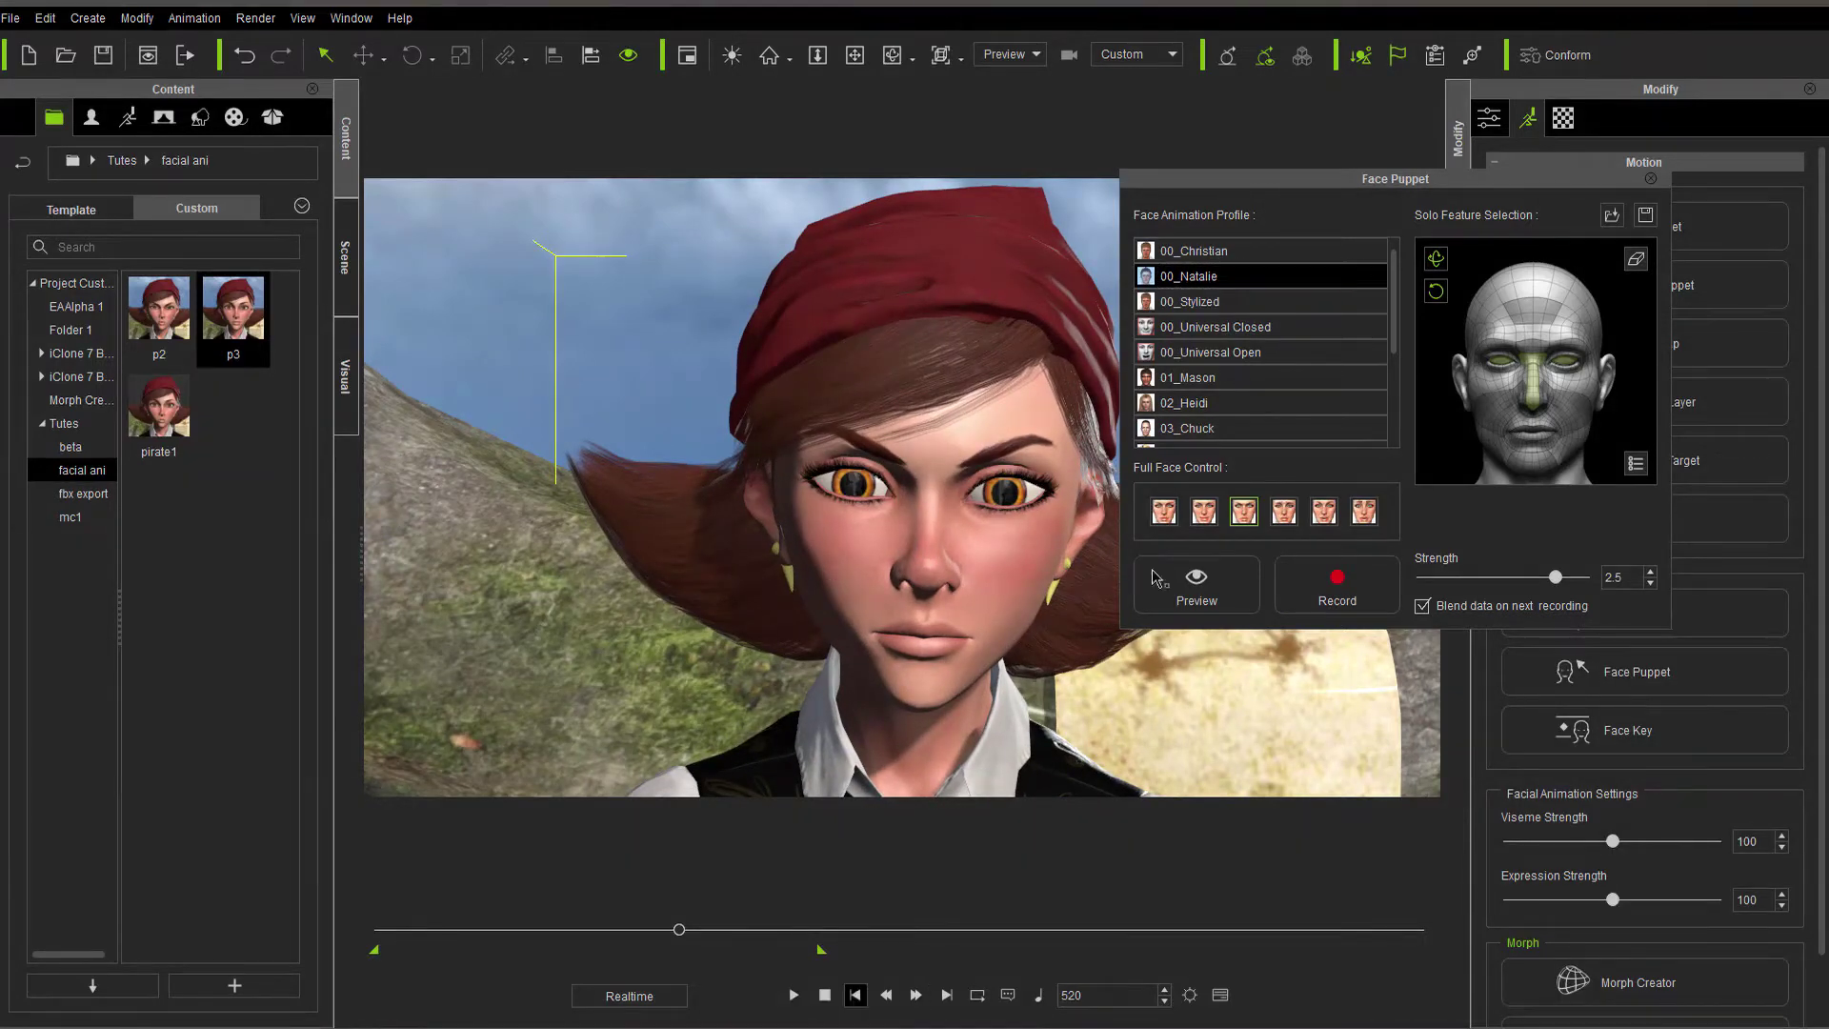
Step: Preview the 00_Universal Closed profile and record a face puppet performance with it from frame 1
{"action": "left_click", "coordinate": [1254, 327]}
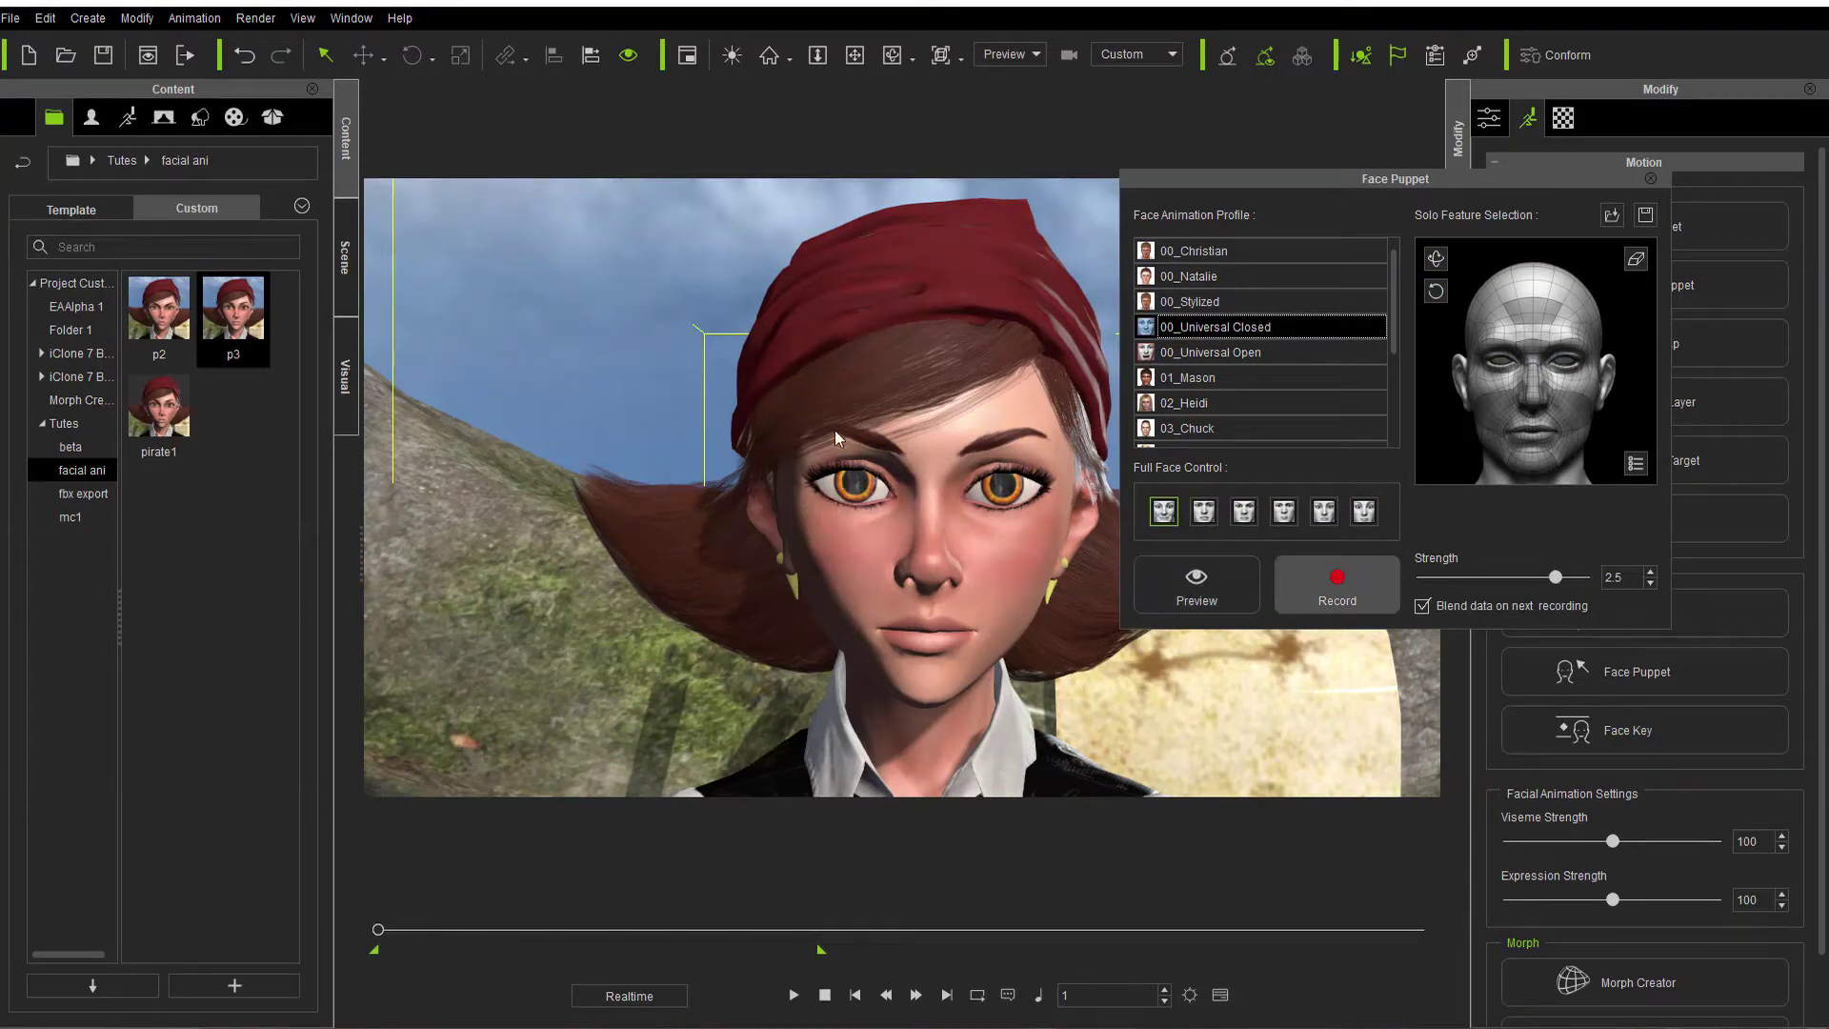
{"action": "key", "text": "space"}
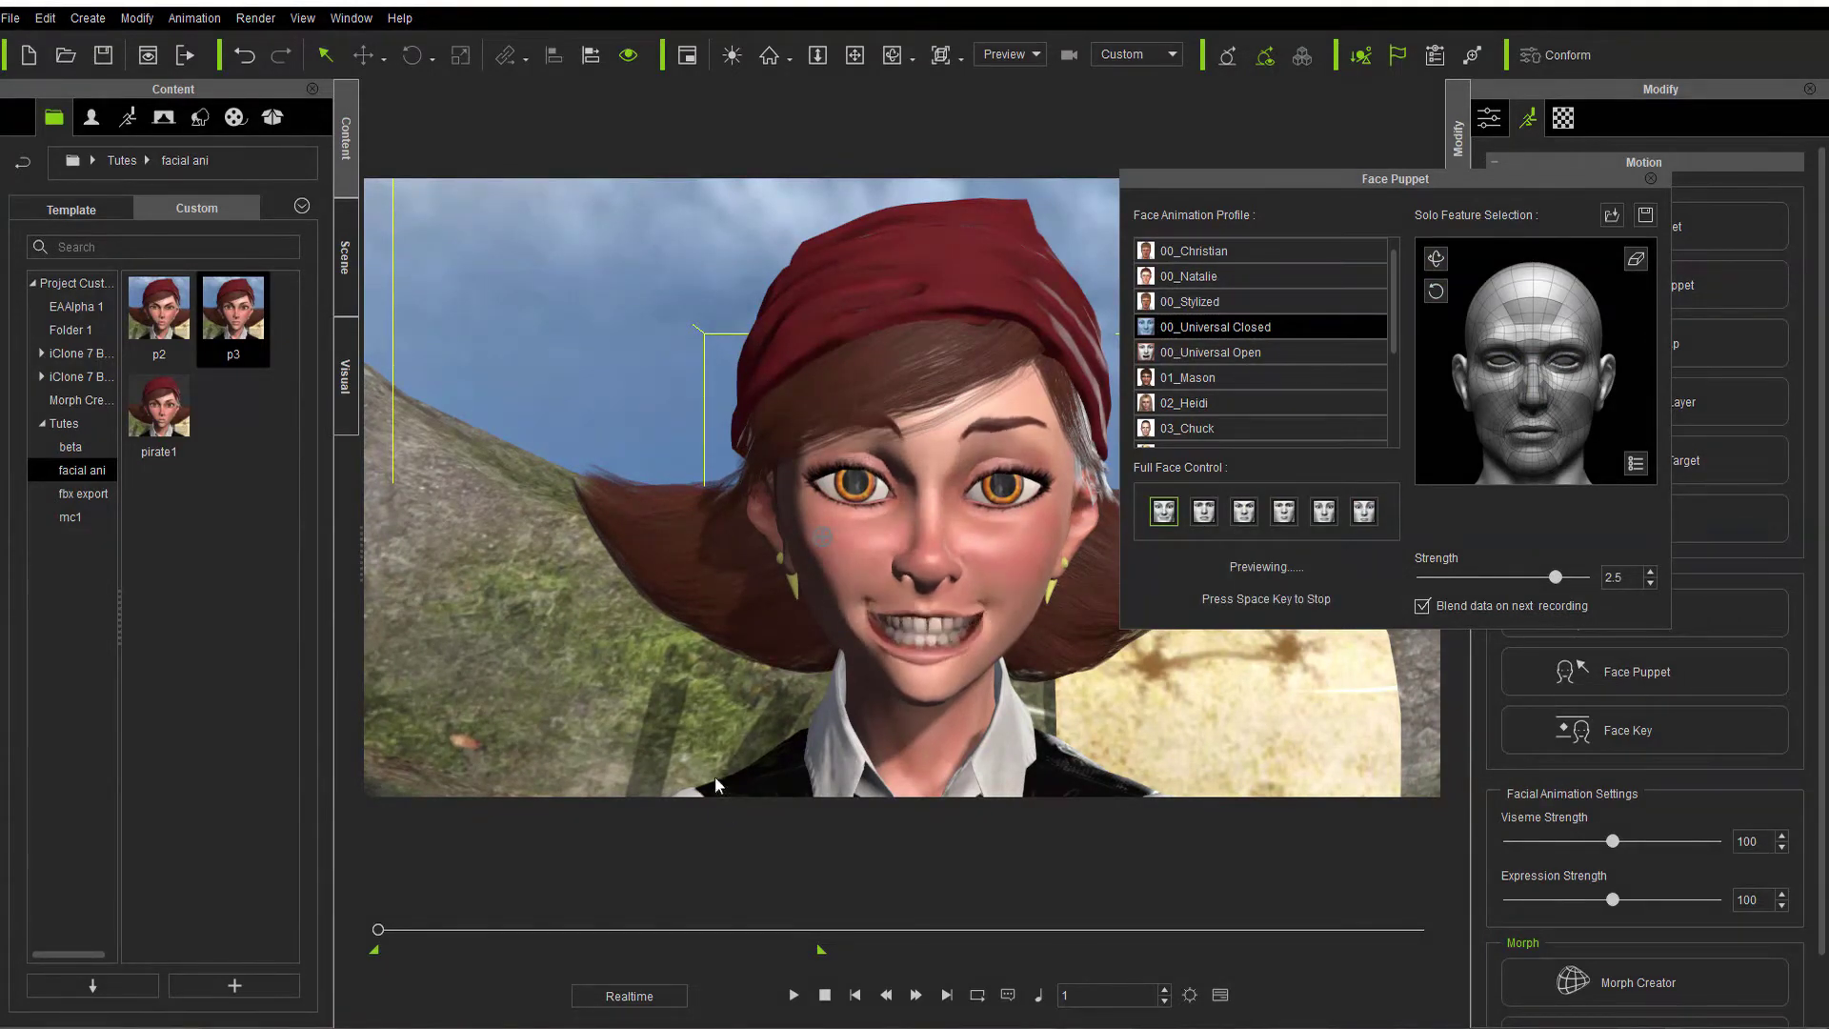
{"action": "key", "text": "space"}
{"action": "left_click", "coordinate": [1357, 585]}
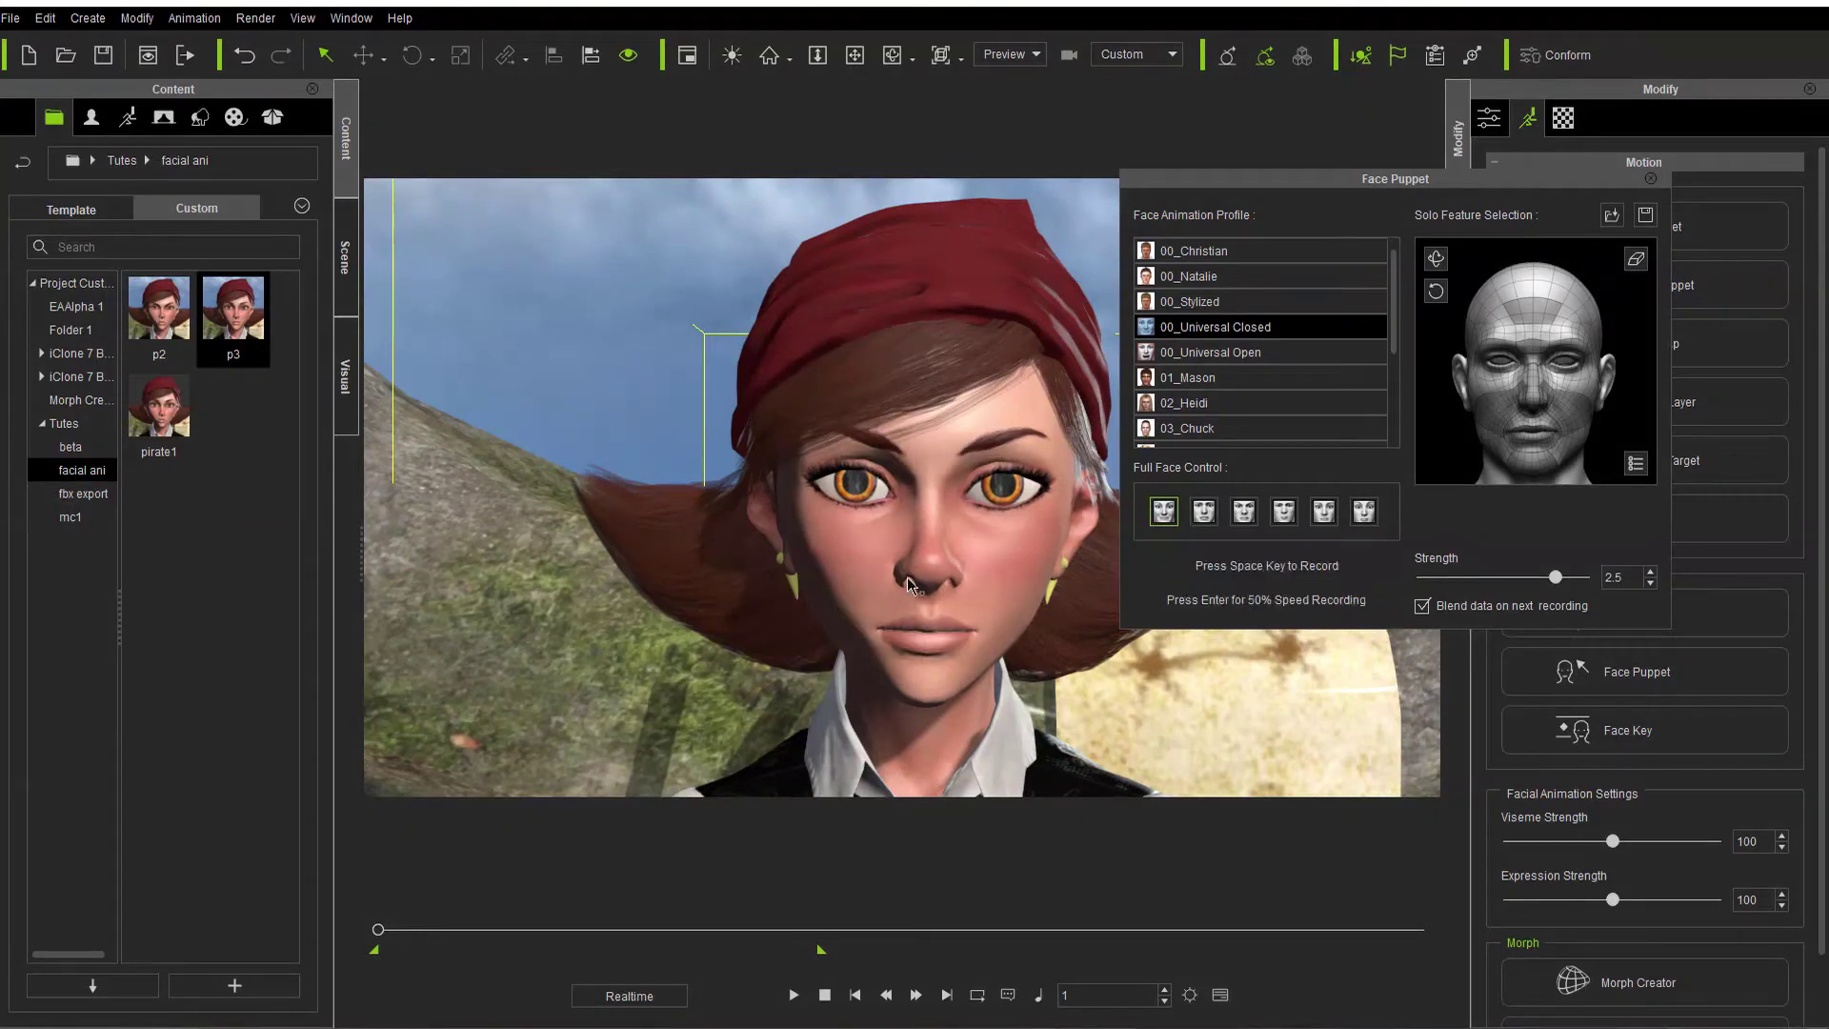
{"action": "key", "text": "space"}
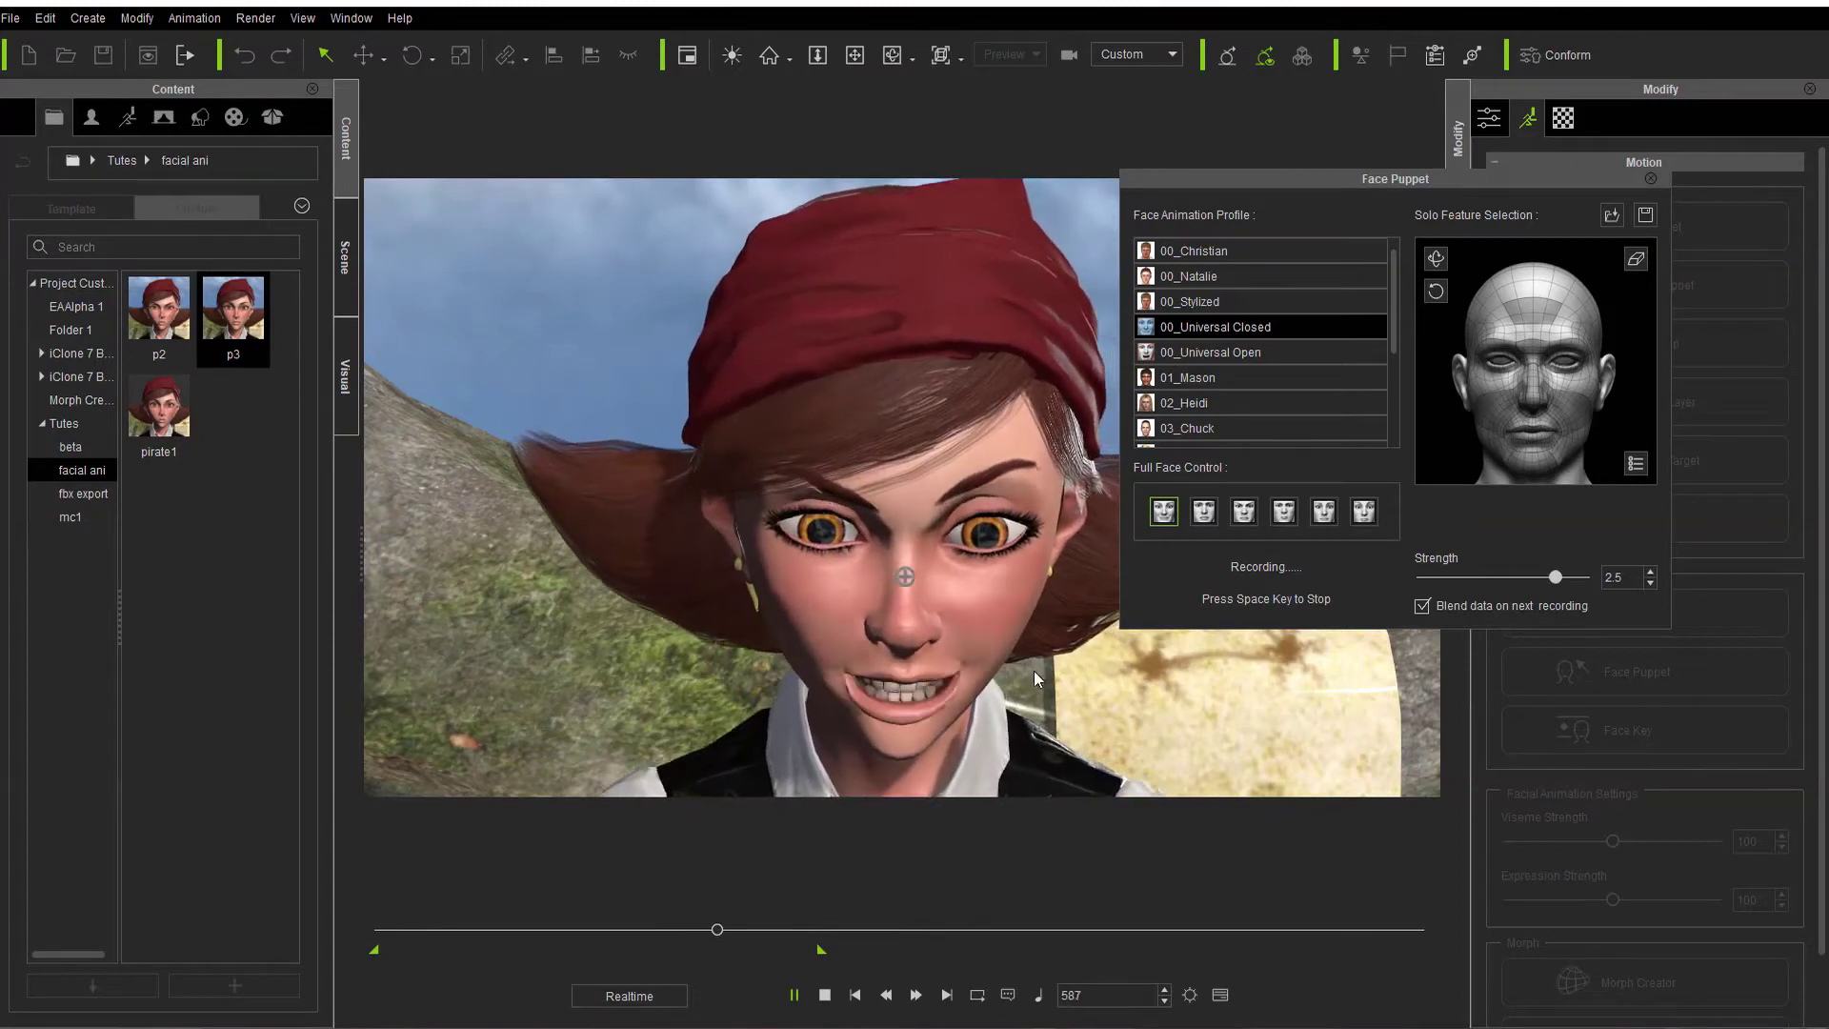
{"action": "key", "text": "space"}
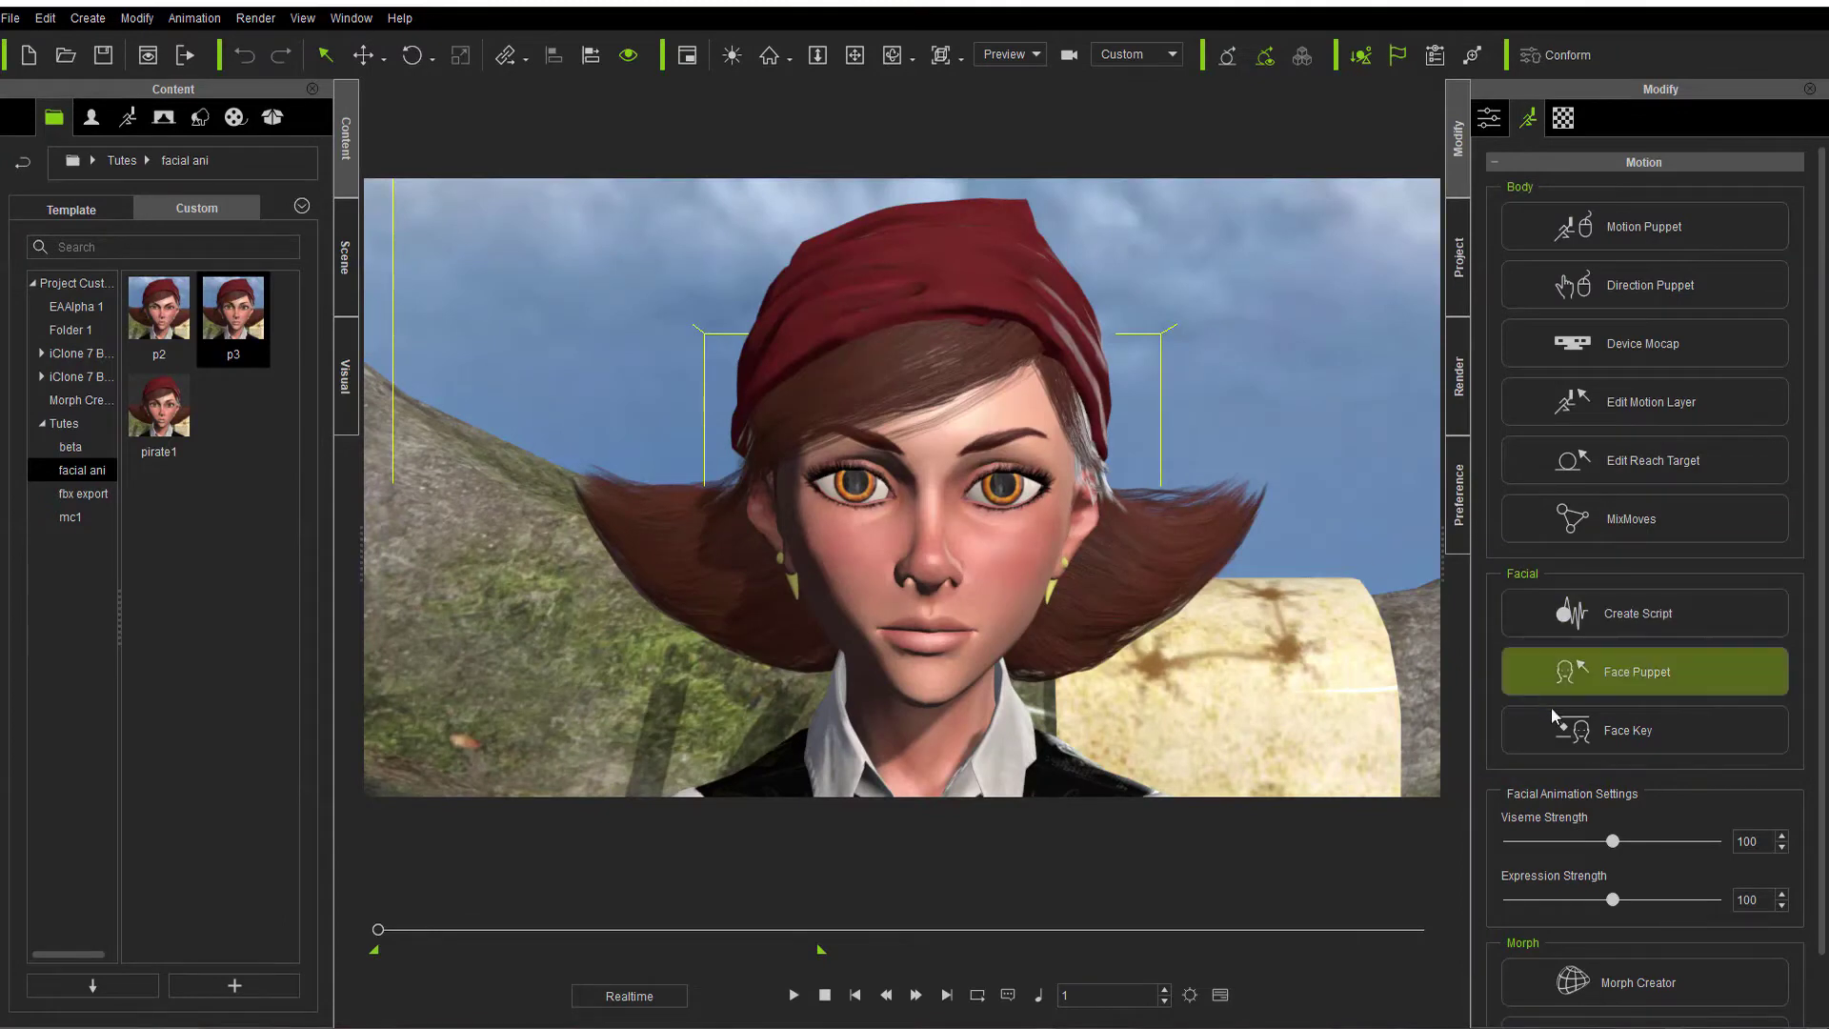
Step: Open the Face Key editor and try pulling the chin muscle down to open the character's mouth wide
{"action": "left_click", "coordinate": [1631, 730]}
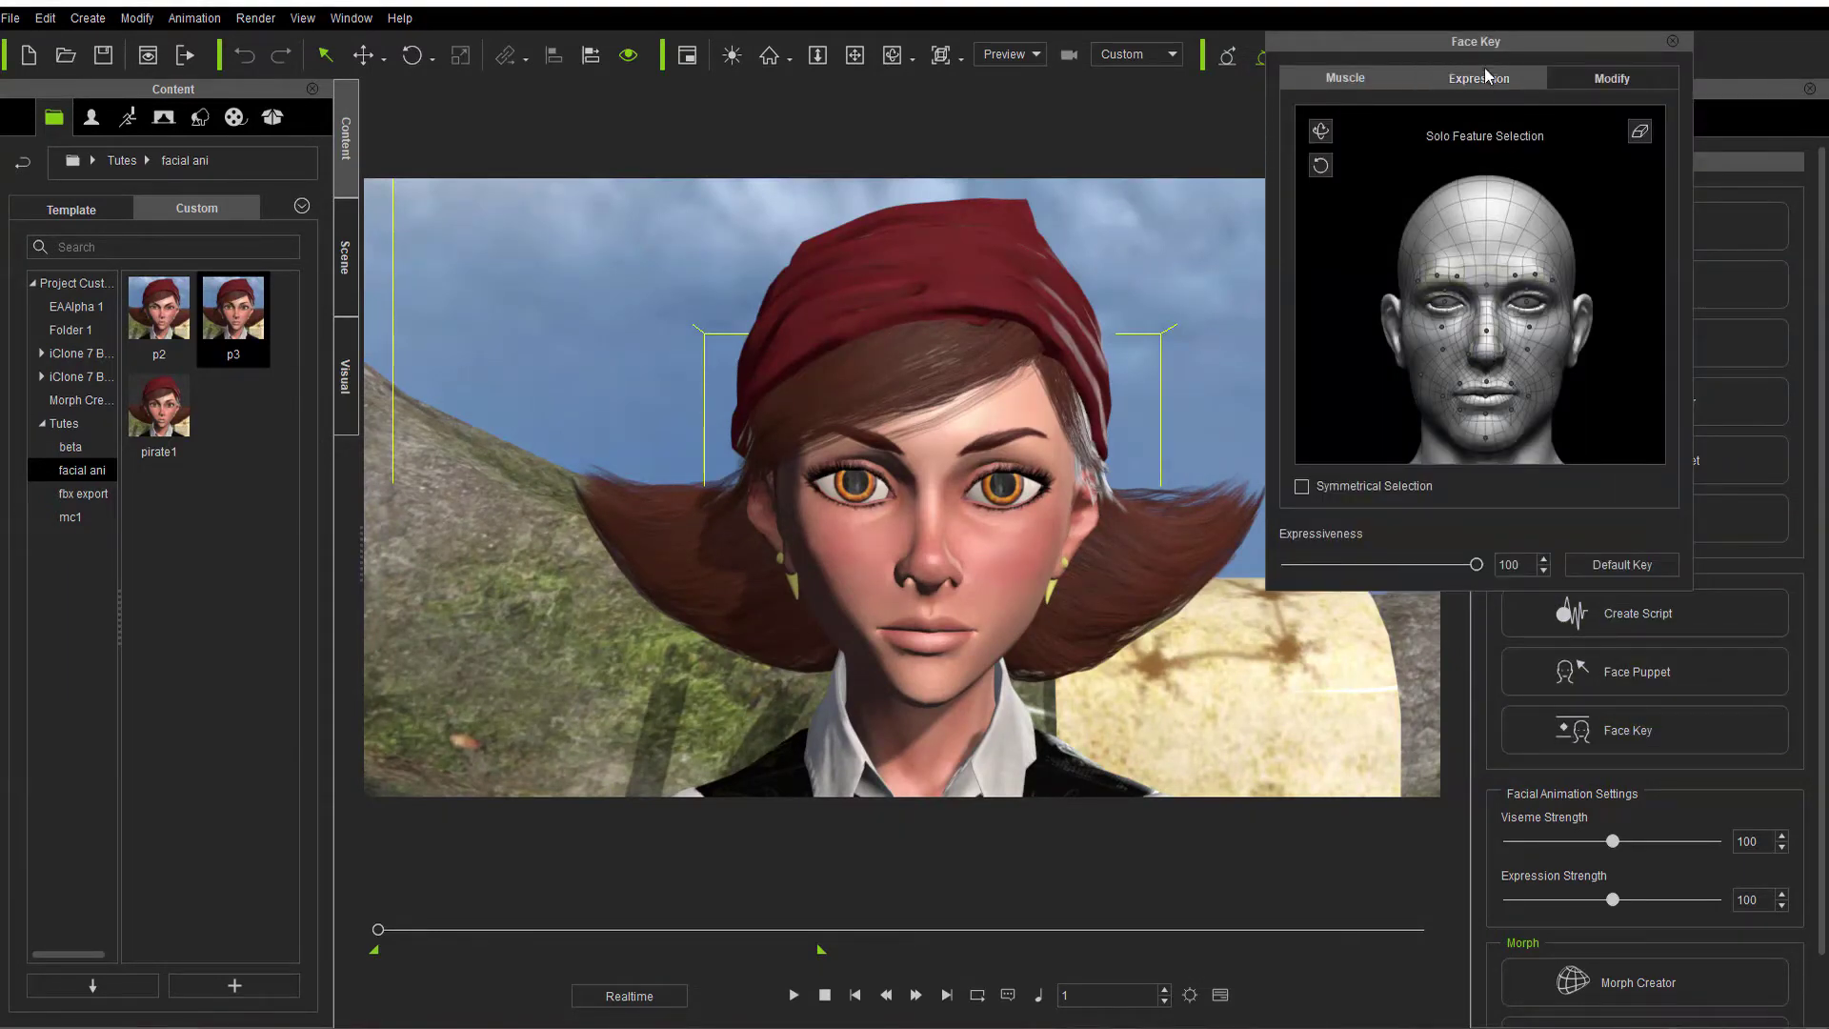
{"action": "left_click_drag", "start_coordinate": [1483, 43], "coordinate": [1416, 49]}
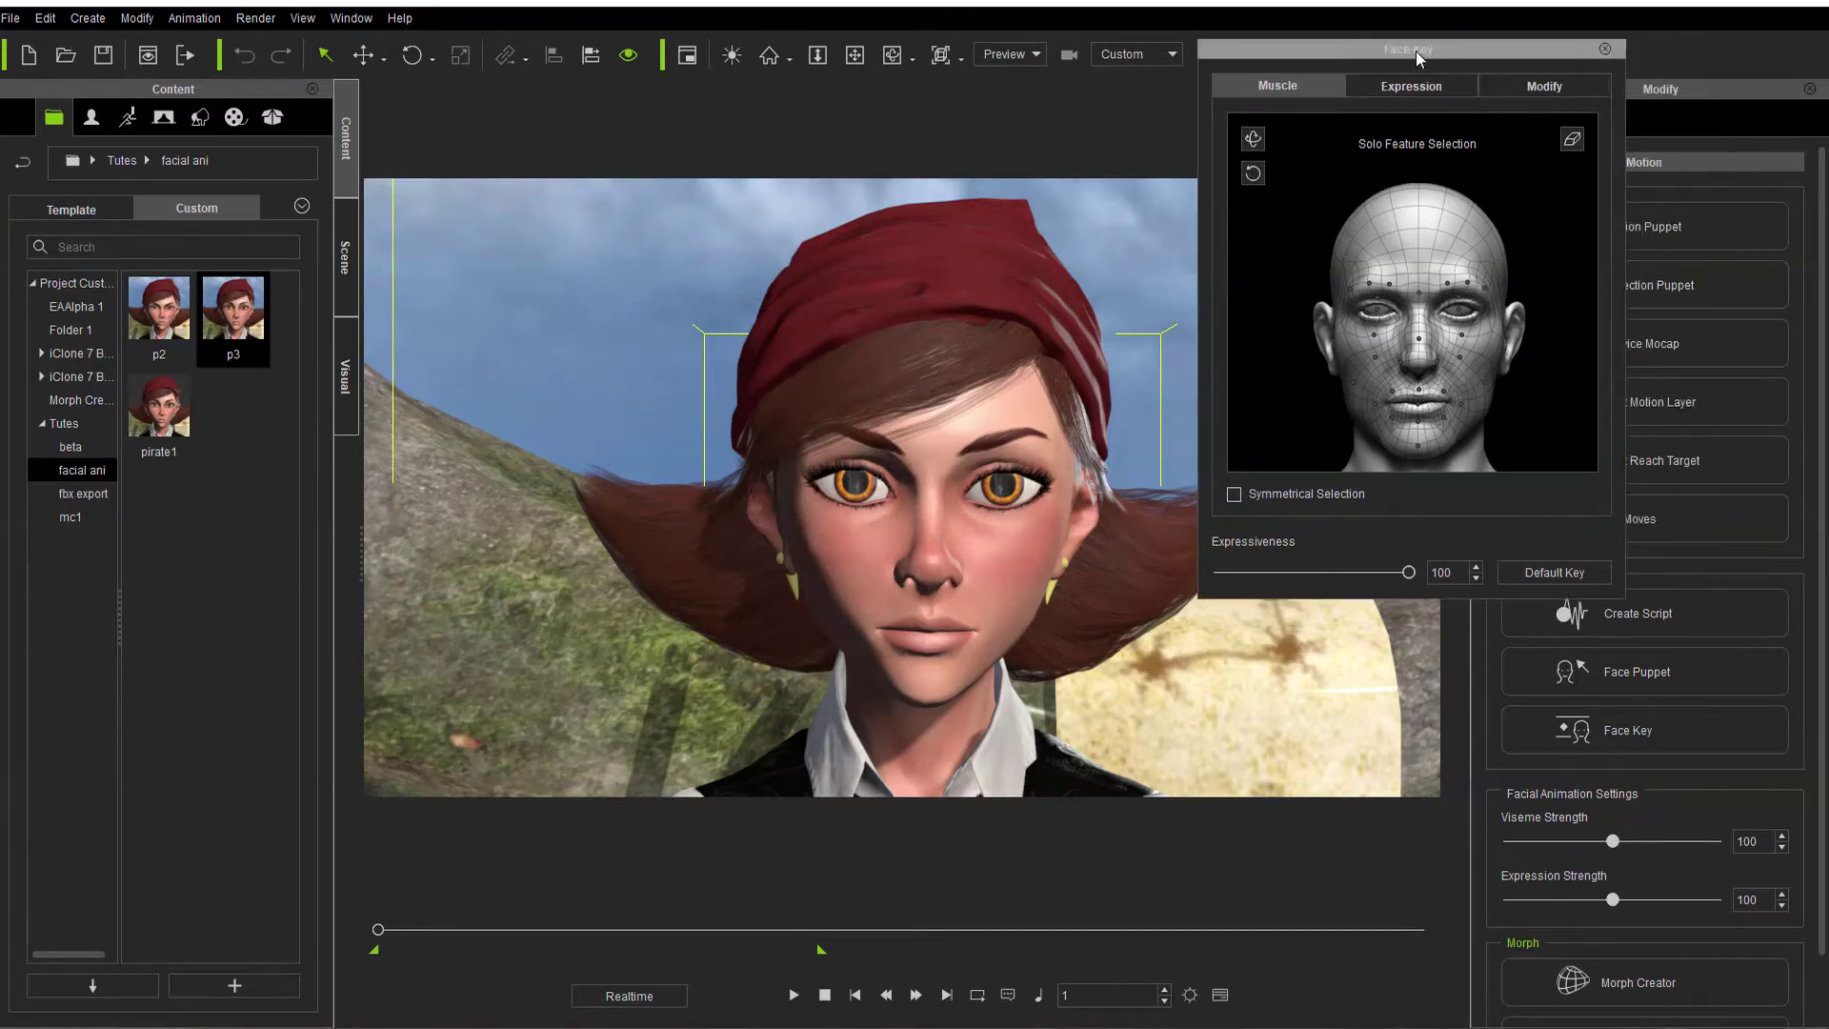
{"action": "left_click", "coordinate": [1374, 278]}
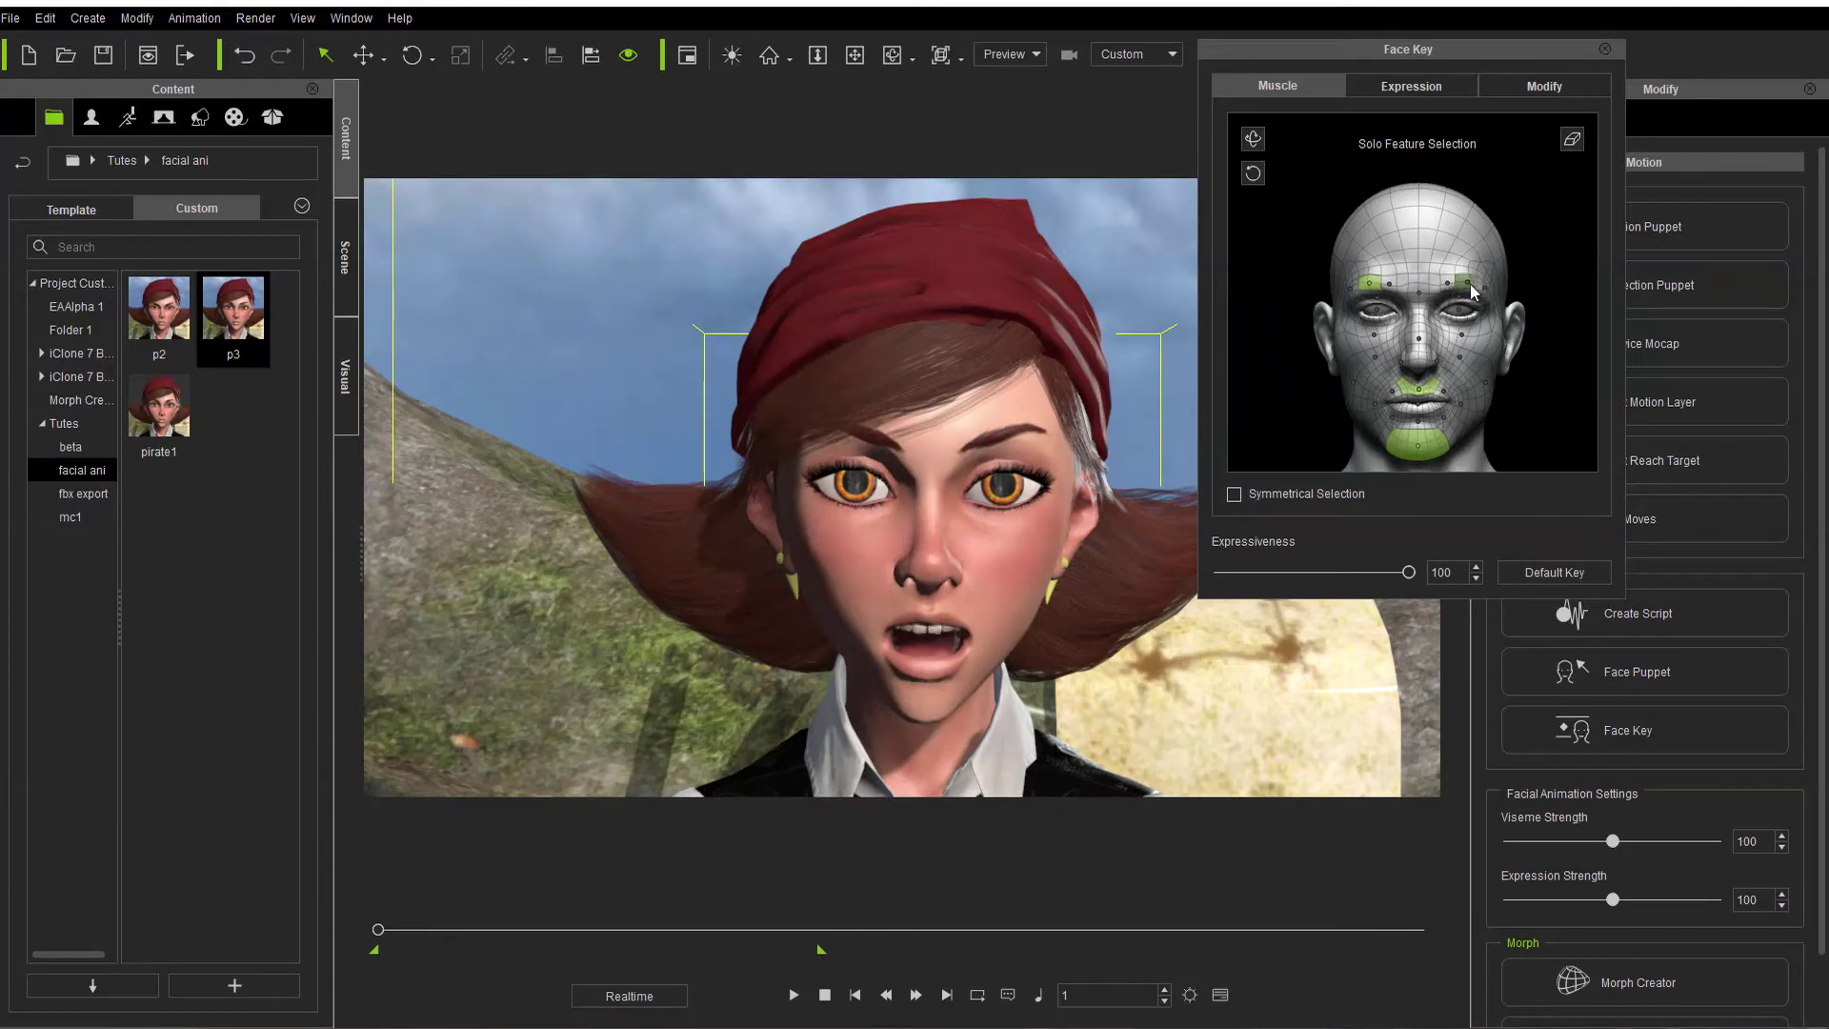
{"action": "left_click_drag", "start_coordinate": [1422, 446], "coordinate": [1409, 895]}
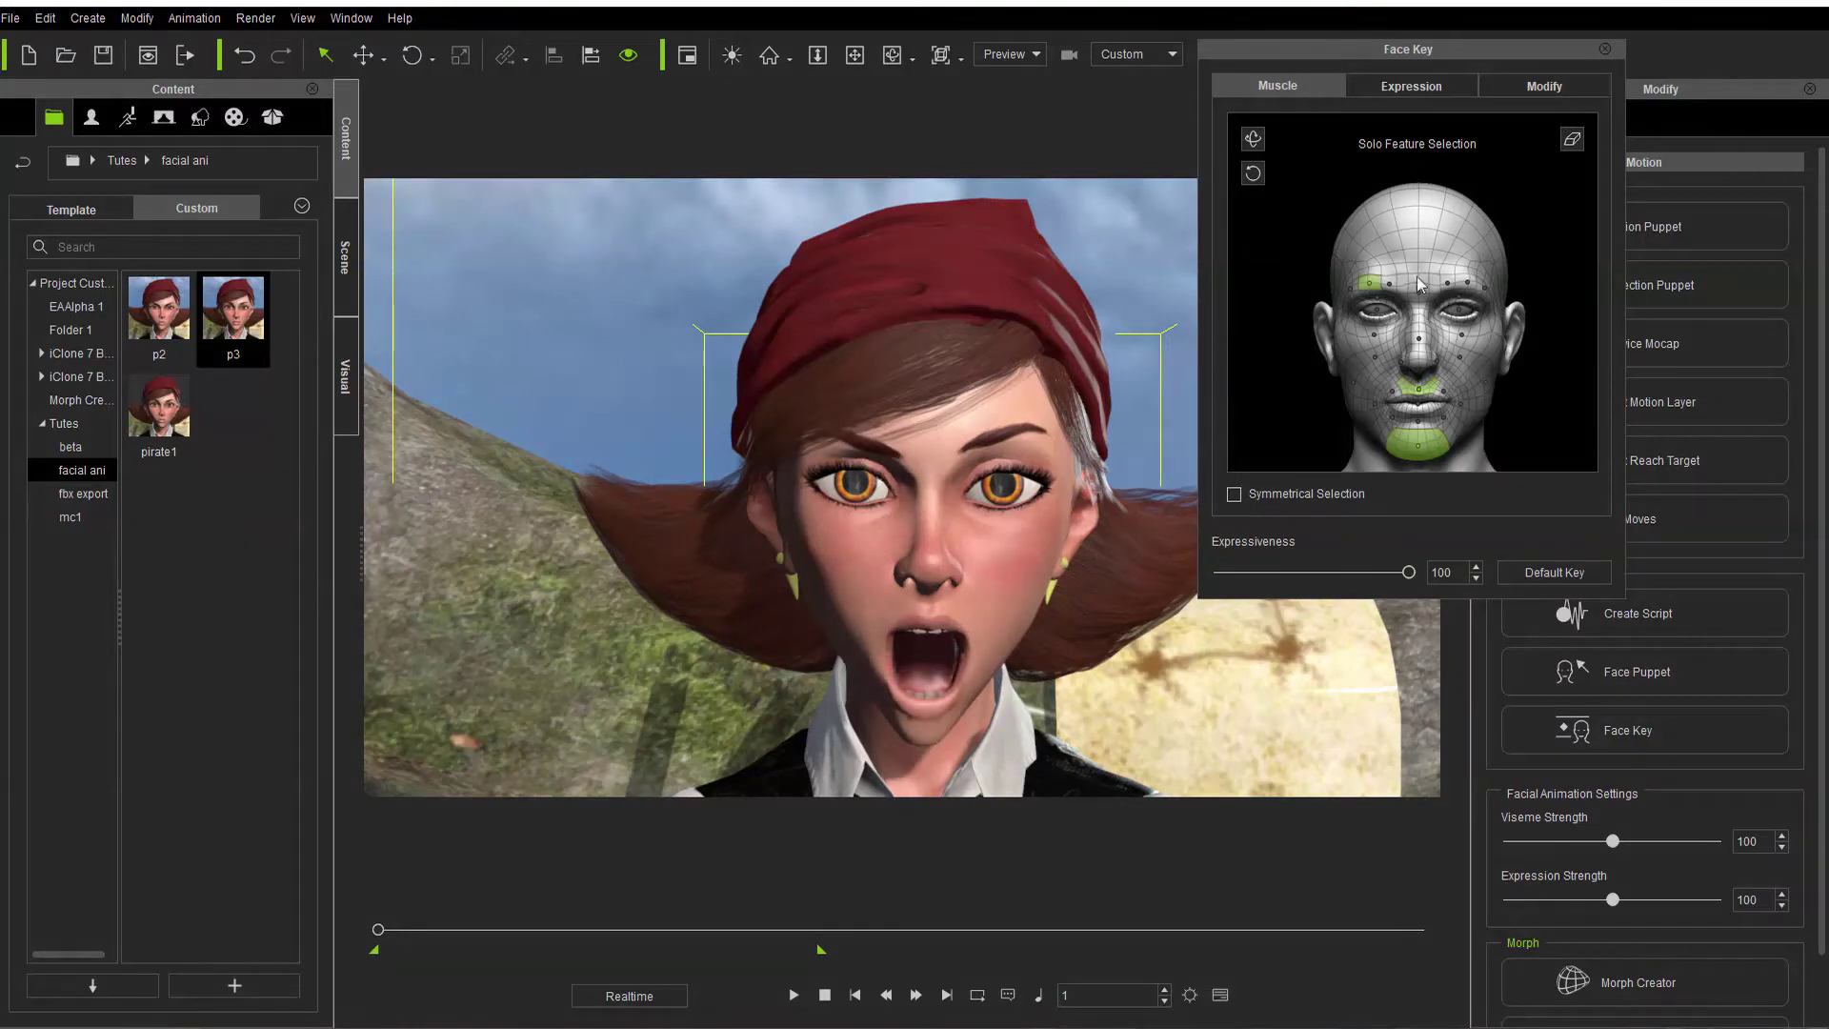
Step: Apply the Happy_1 expression at frame 1 and play the animation up to frame 129
{"action": "left_click", "coordinate": [1436, 84]}
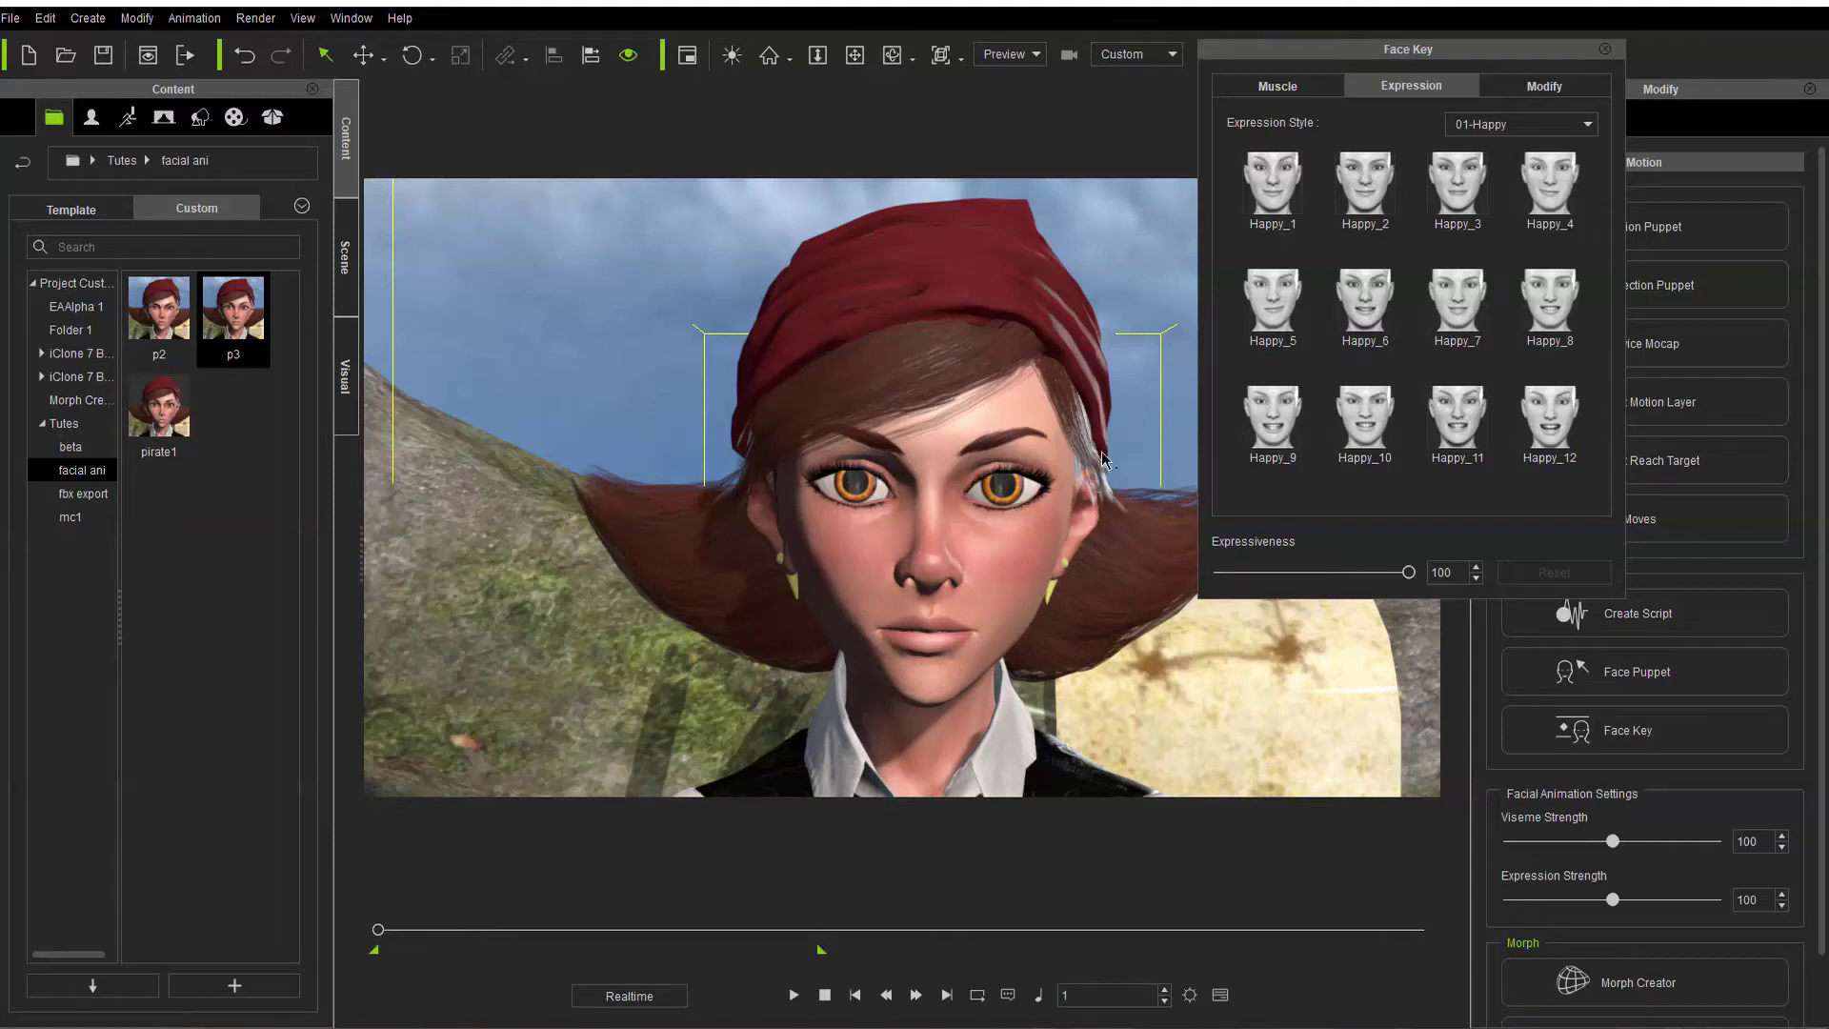
{"action": "left_click", "coordinate": [1267, 198]}
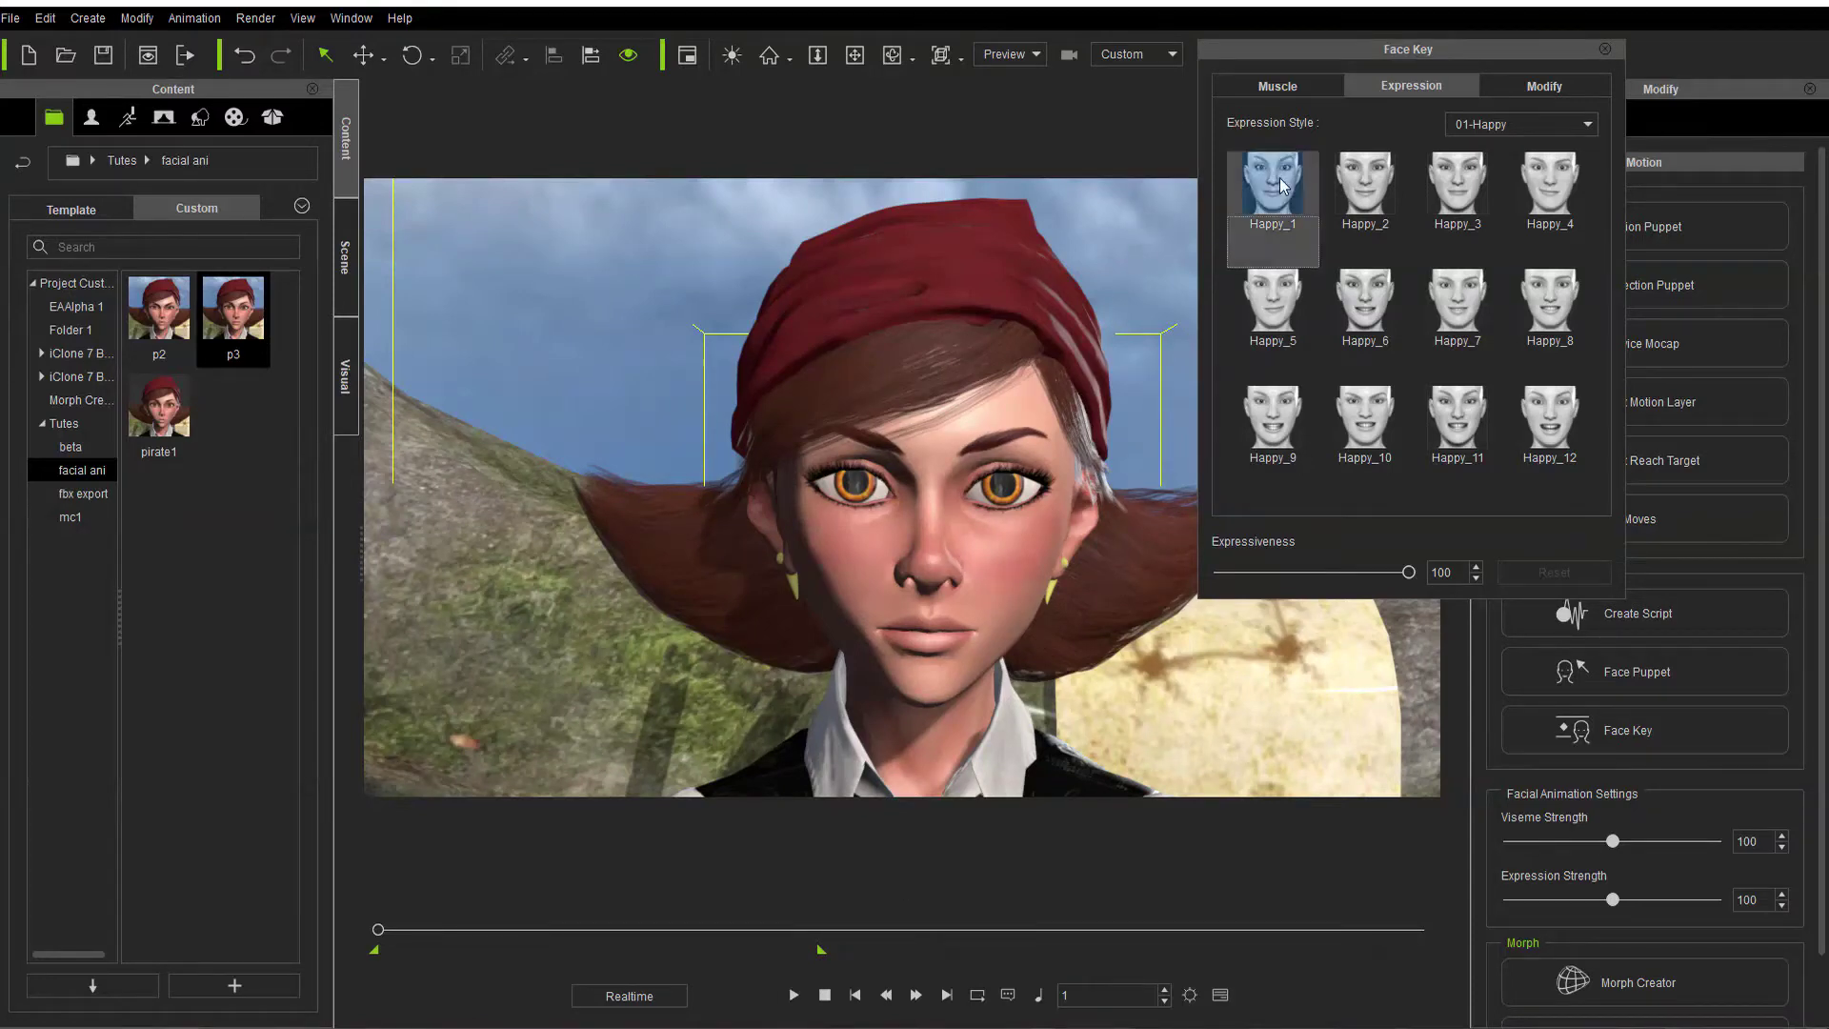
{"action": "left_click", "coordinate": [795, 996]}
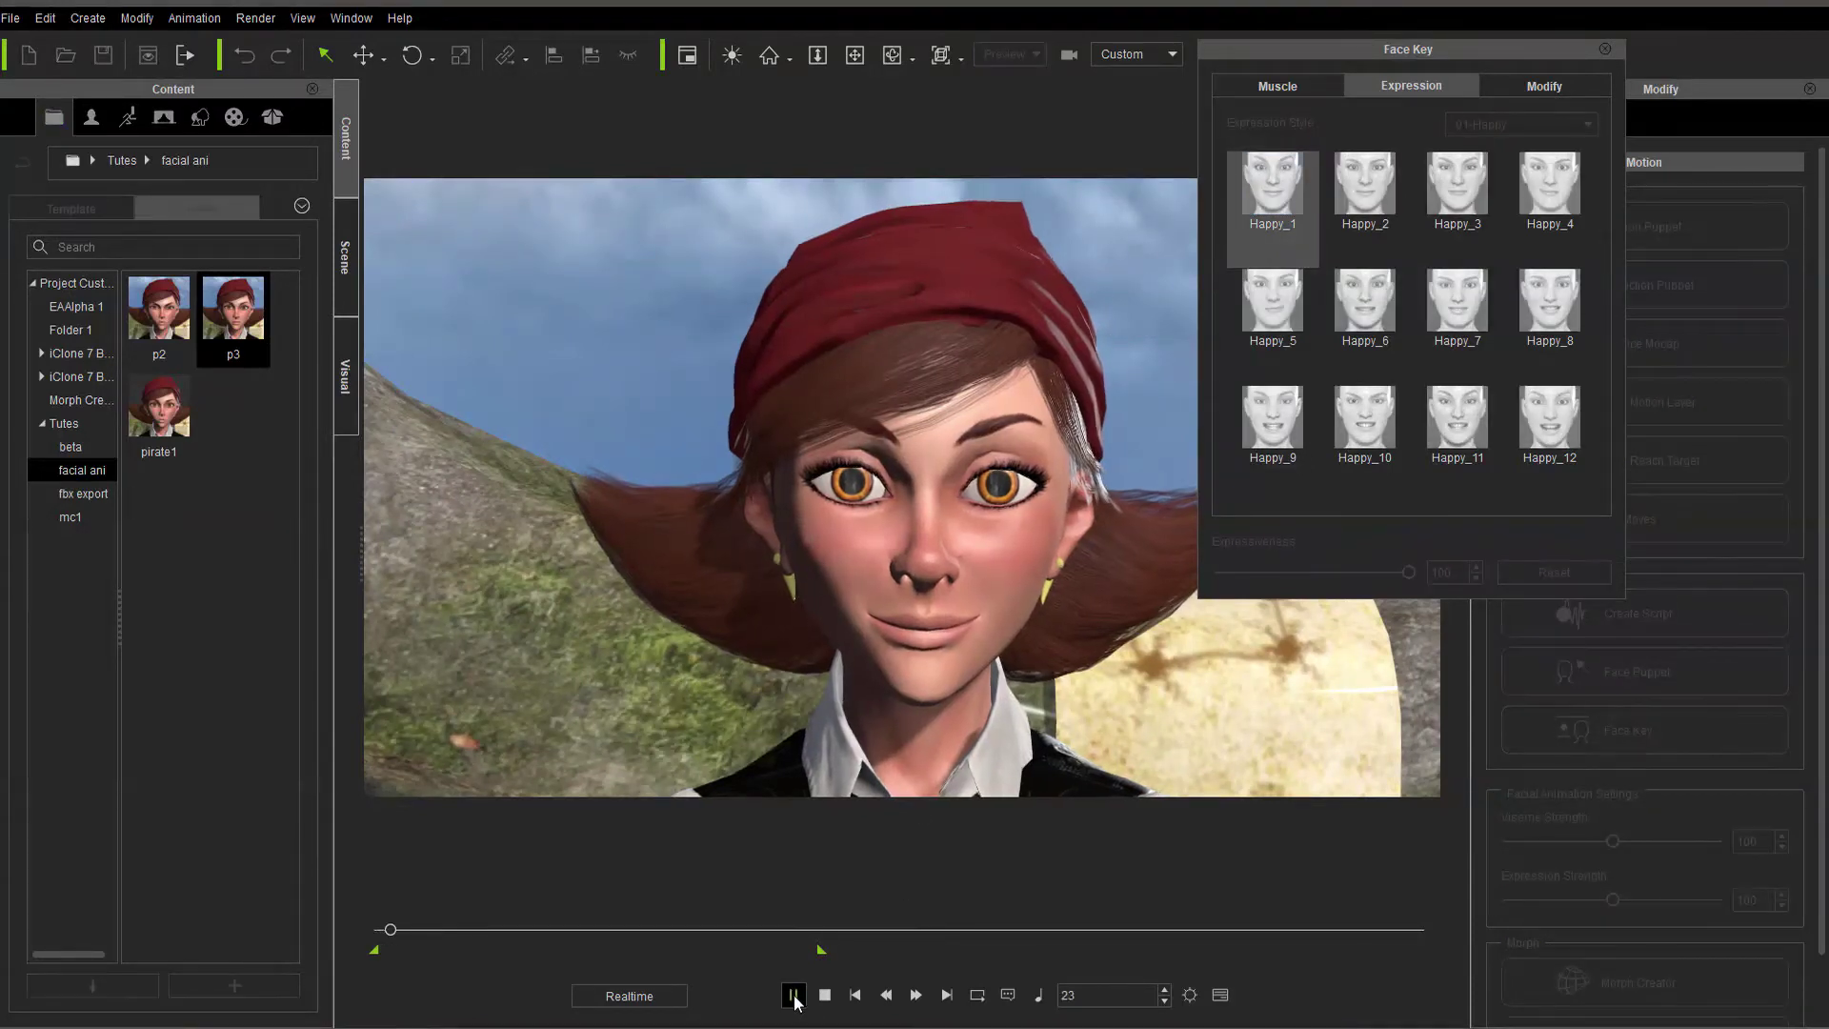
{"action": "left_click", "coordinate": [795, 995]}
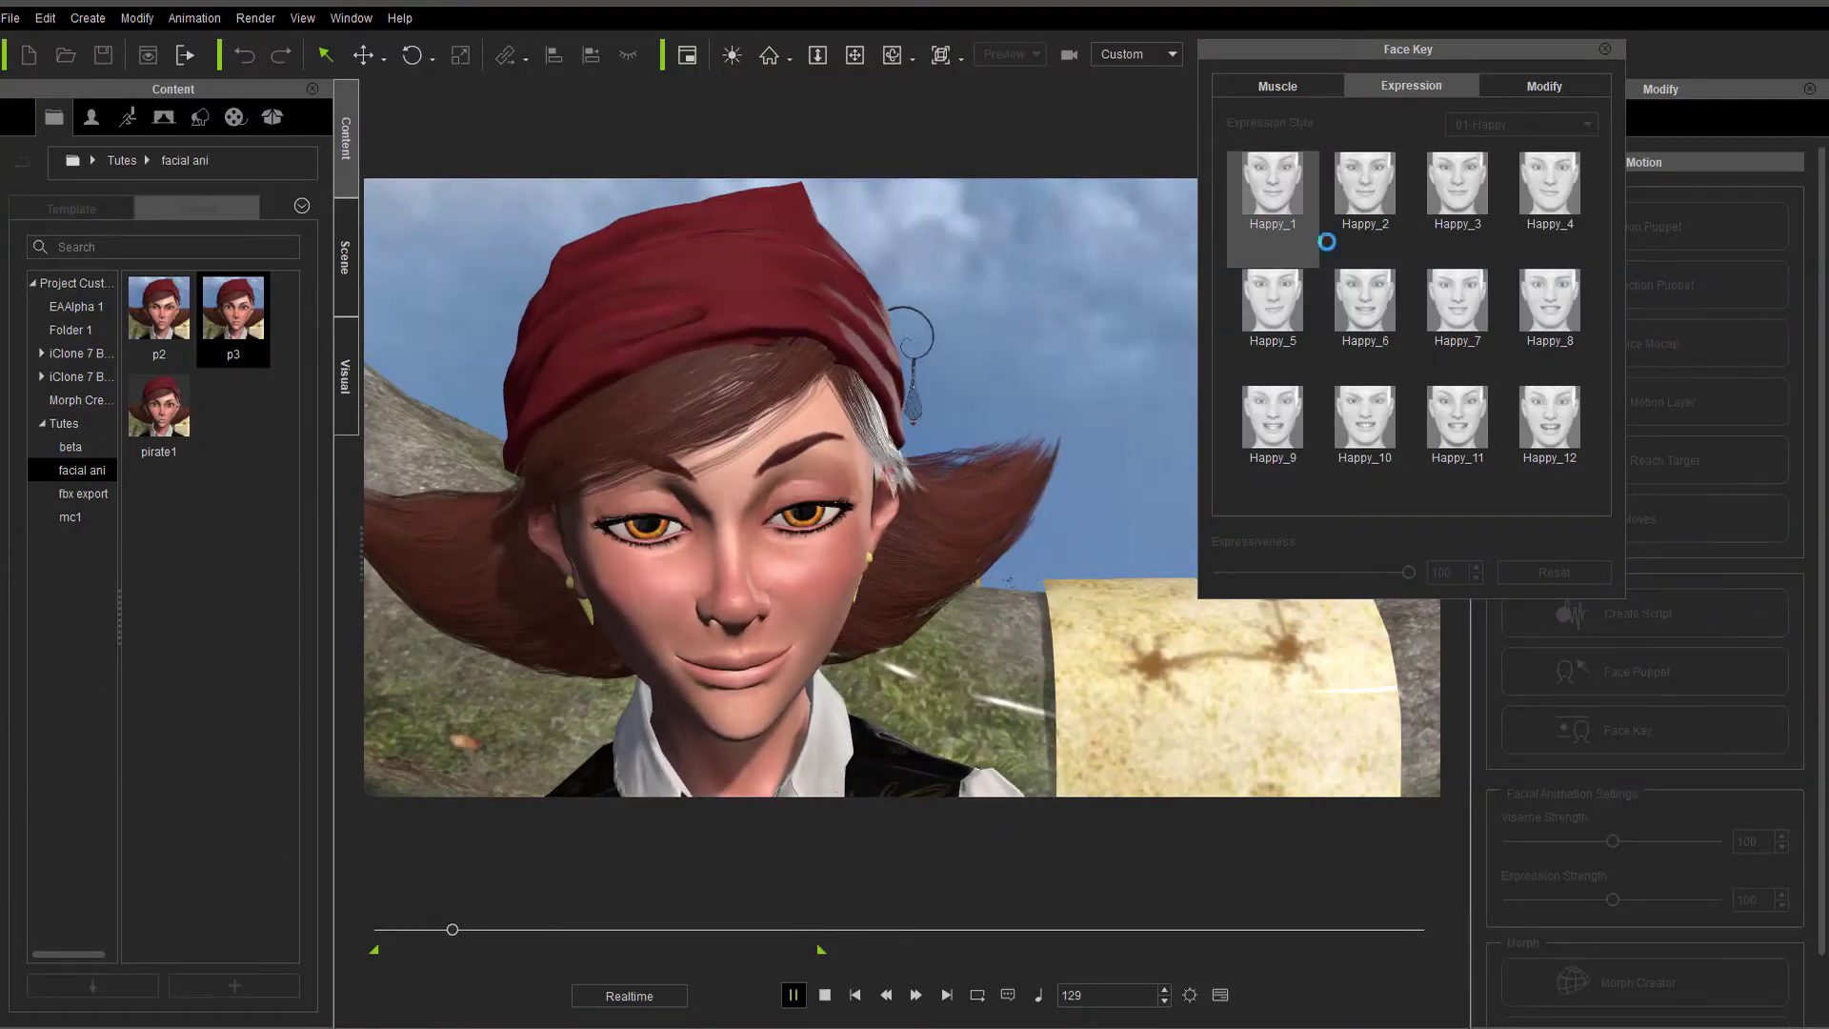
Step: Apply the Sad_7 expression from the 02-Sad style at frame 129
{"action": "left_click", "coordinate": [1472, 125]}
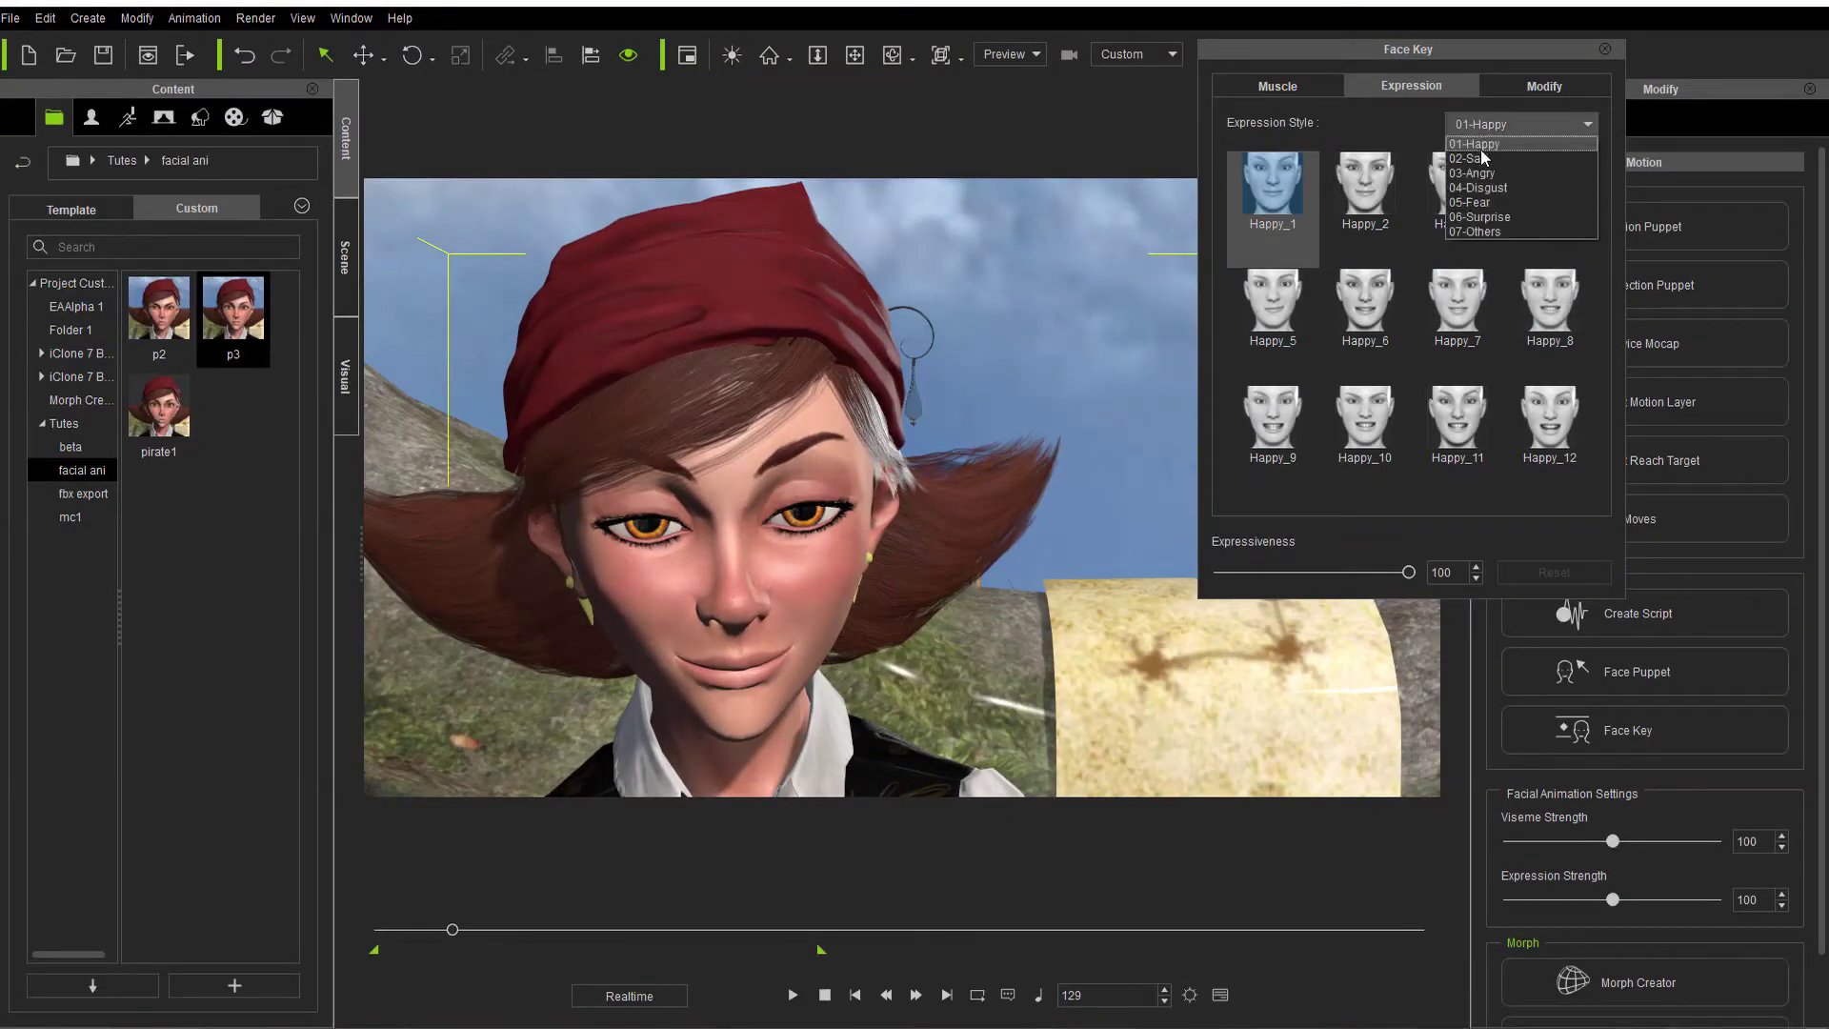
{"action": "left_click", "coordinate": [1480, 148]}
{"action": "left_click", "coordinate": [1489, 123]}
{"action": "left_click", "coordinate": [1471, 162]}
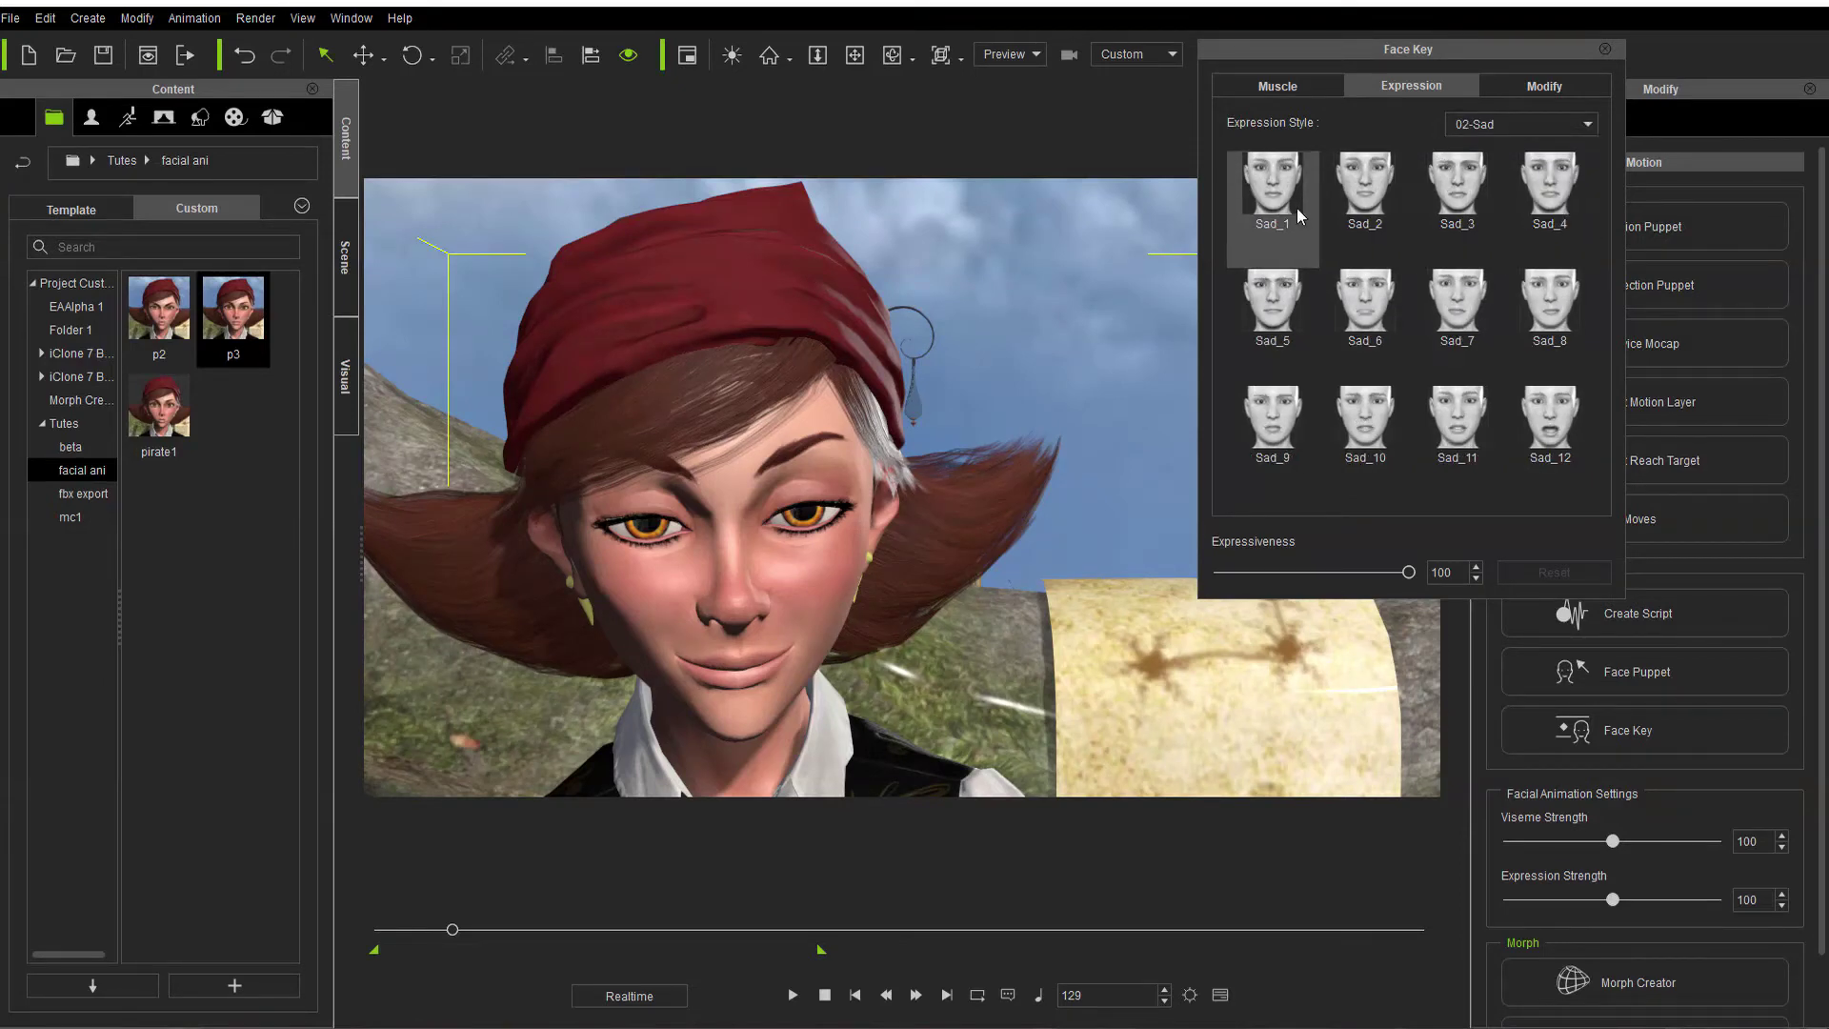
{"action": "left_click", "coordinate": [1443, 310]}
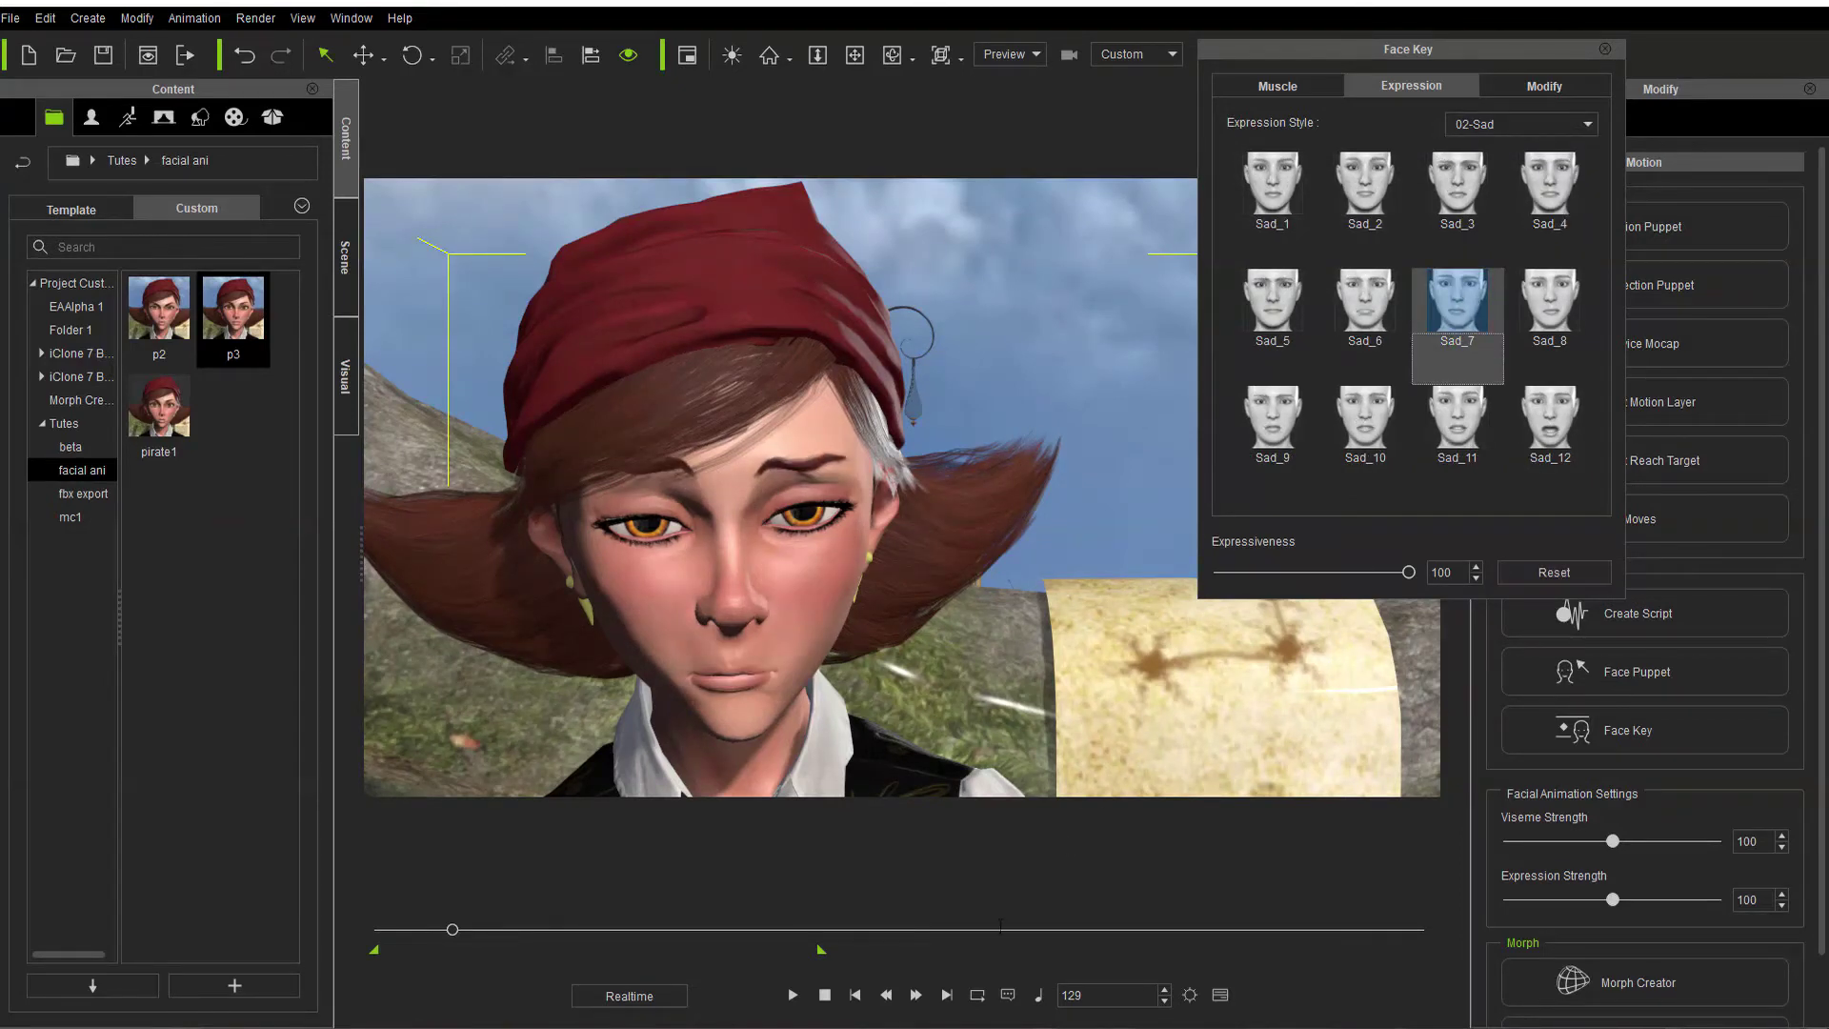
Step: Apply the Disgust_11 expression from the 04-Disgust style at frame 341
{"action": "left_click", "coordinate": [578, 930]}
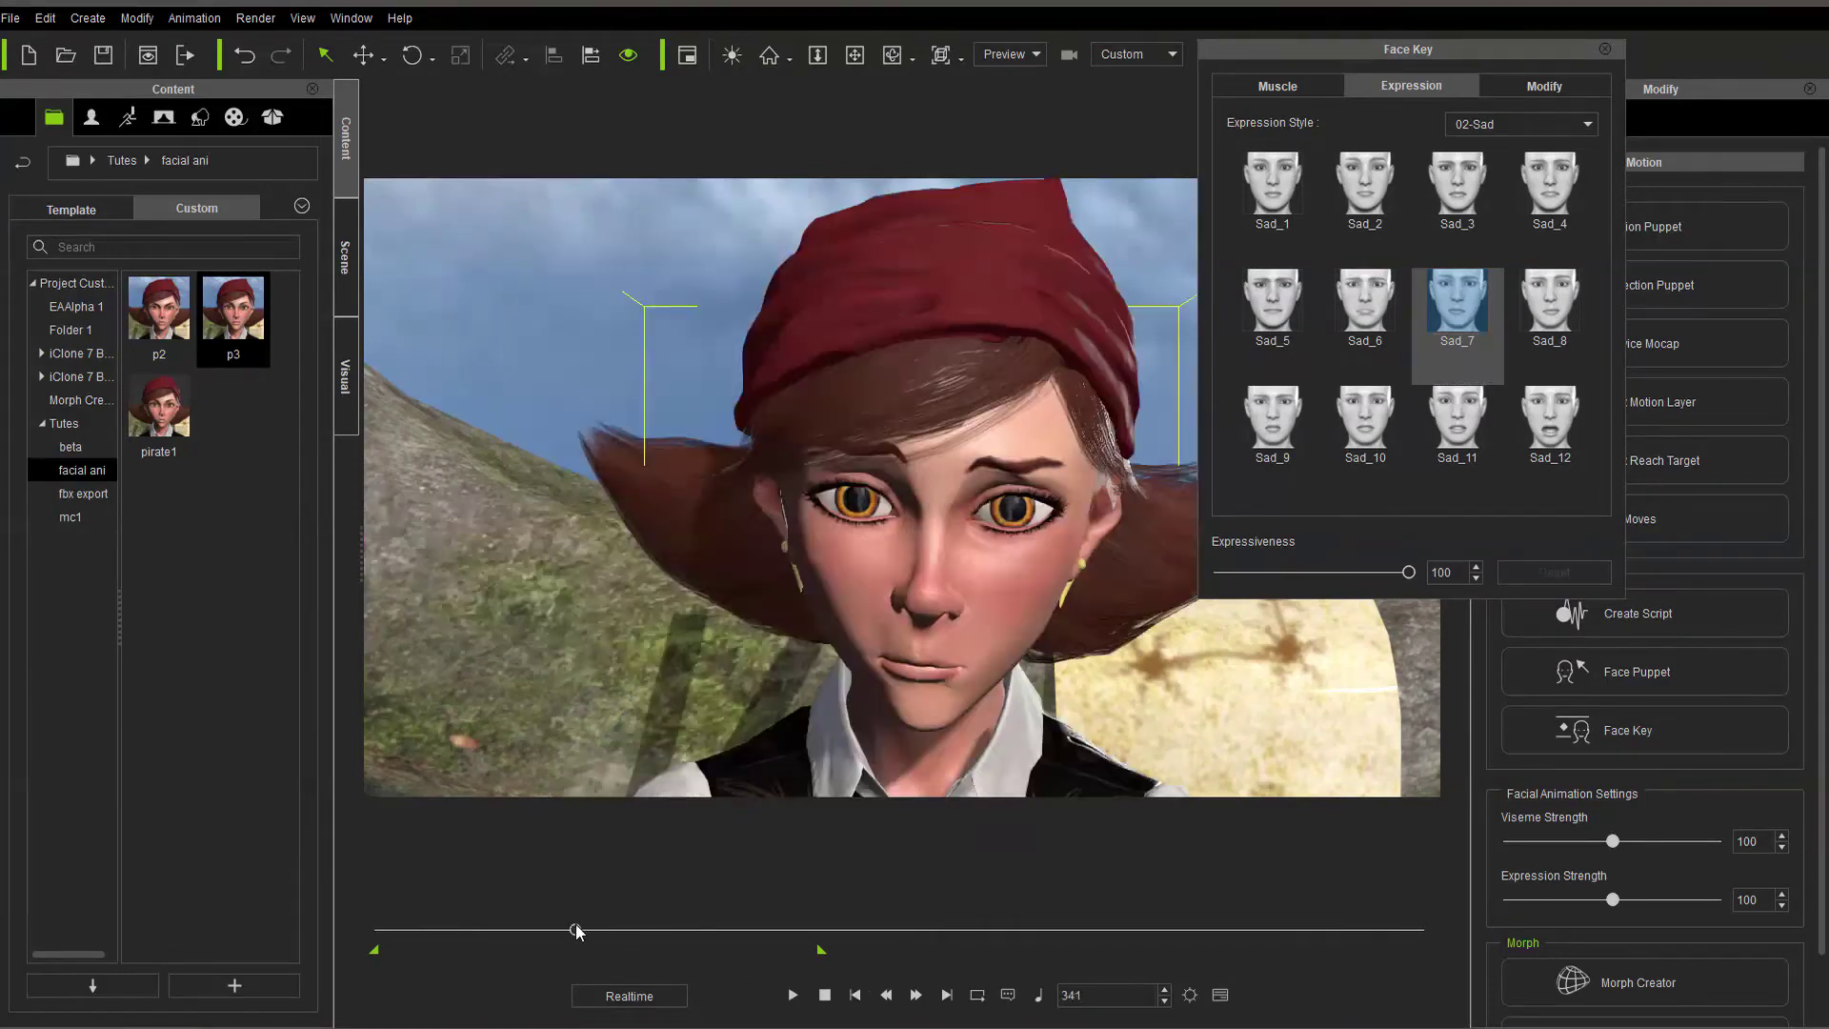
{"action": "left_click", "coordinate": [1524, 124]}
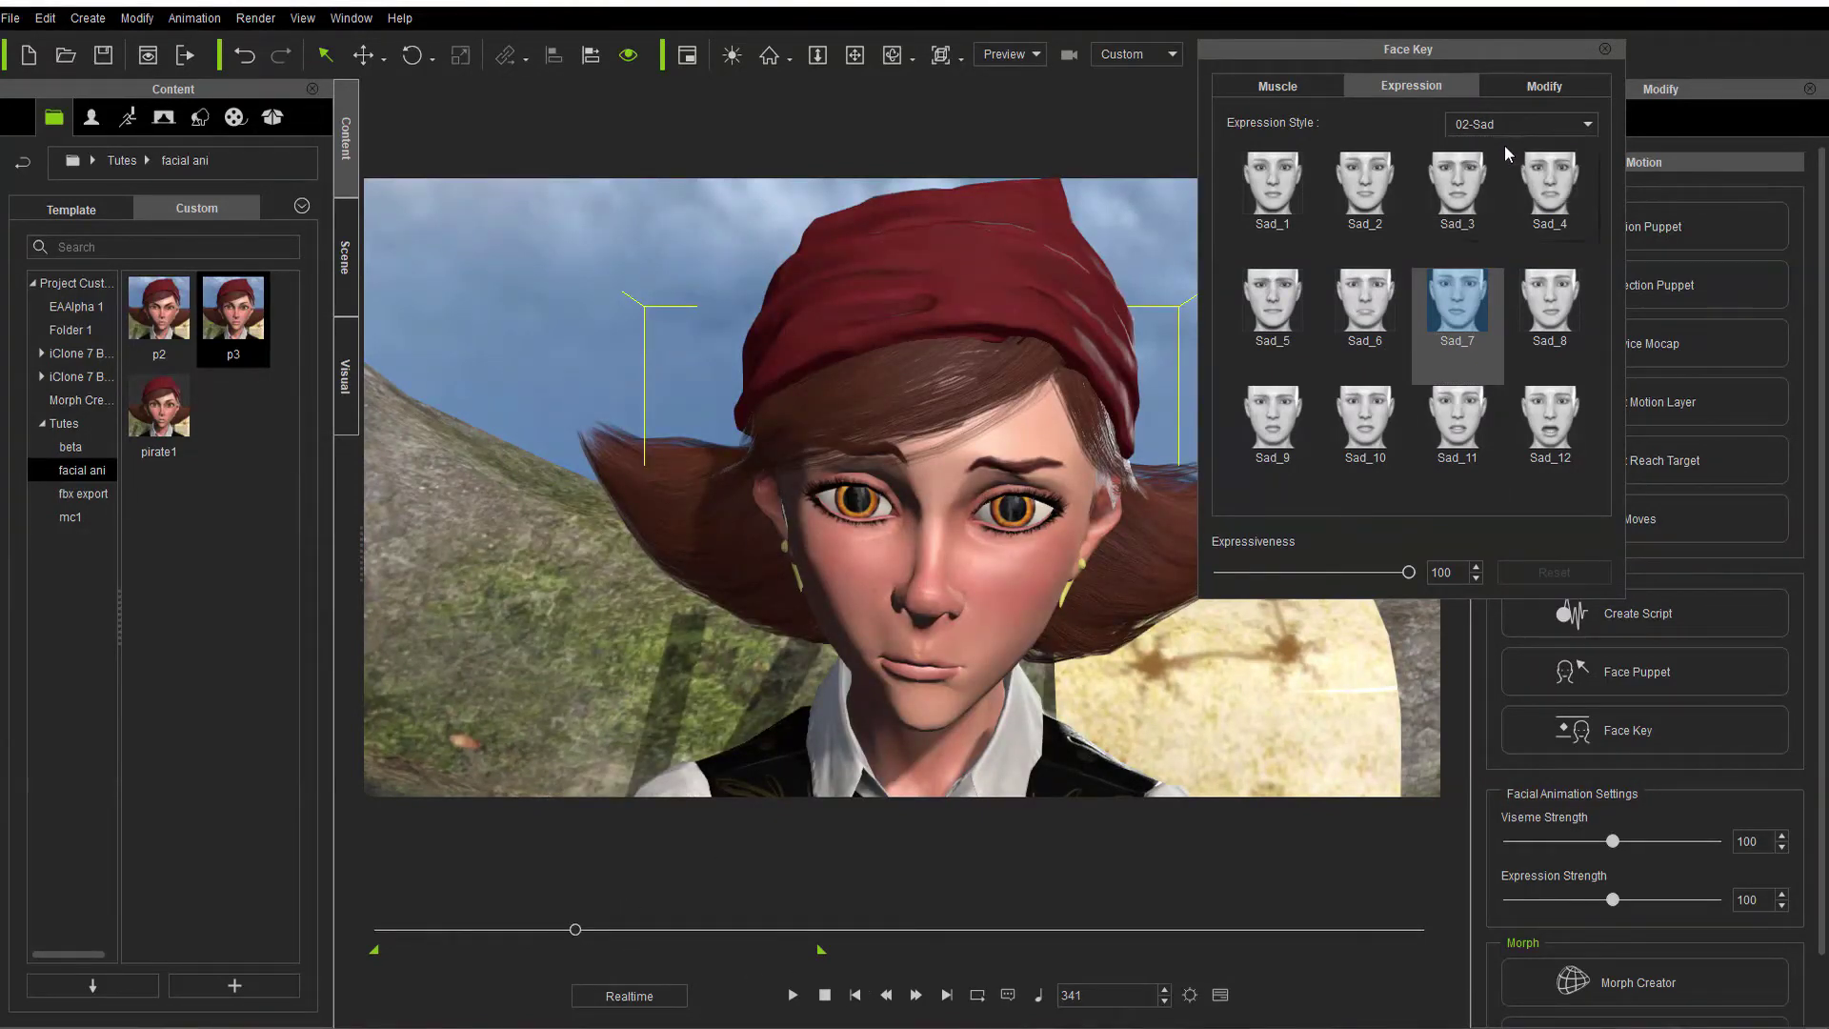
{"action": "left_click", "coordinate": [1490, 187]}
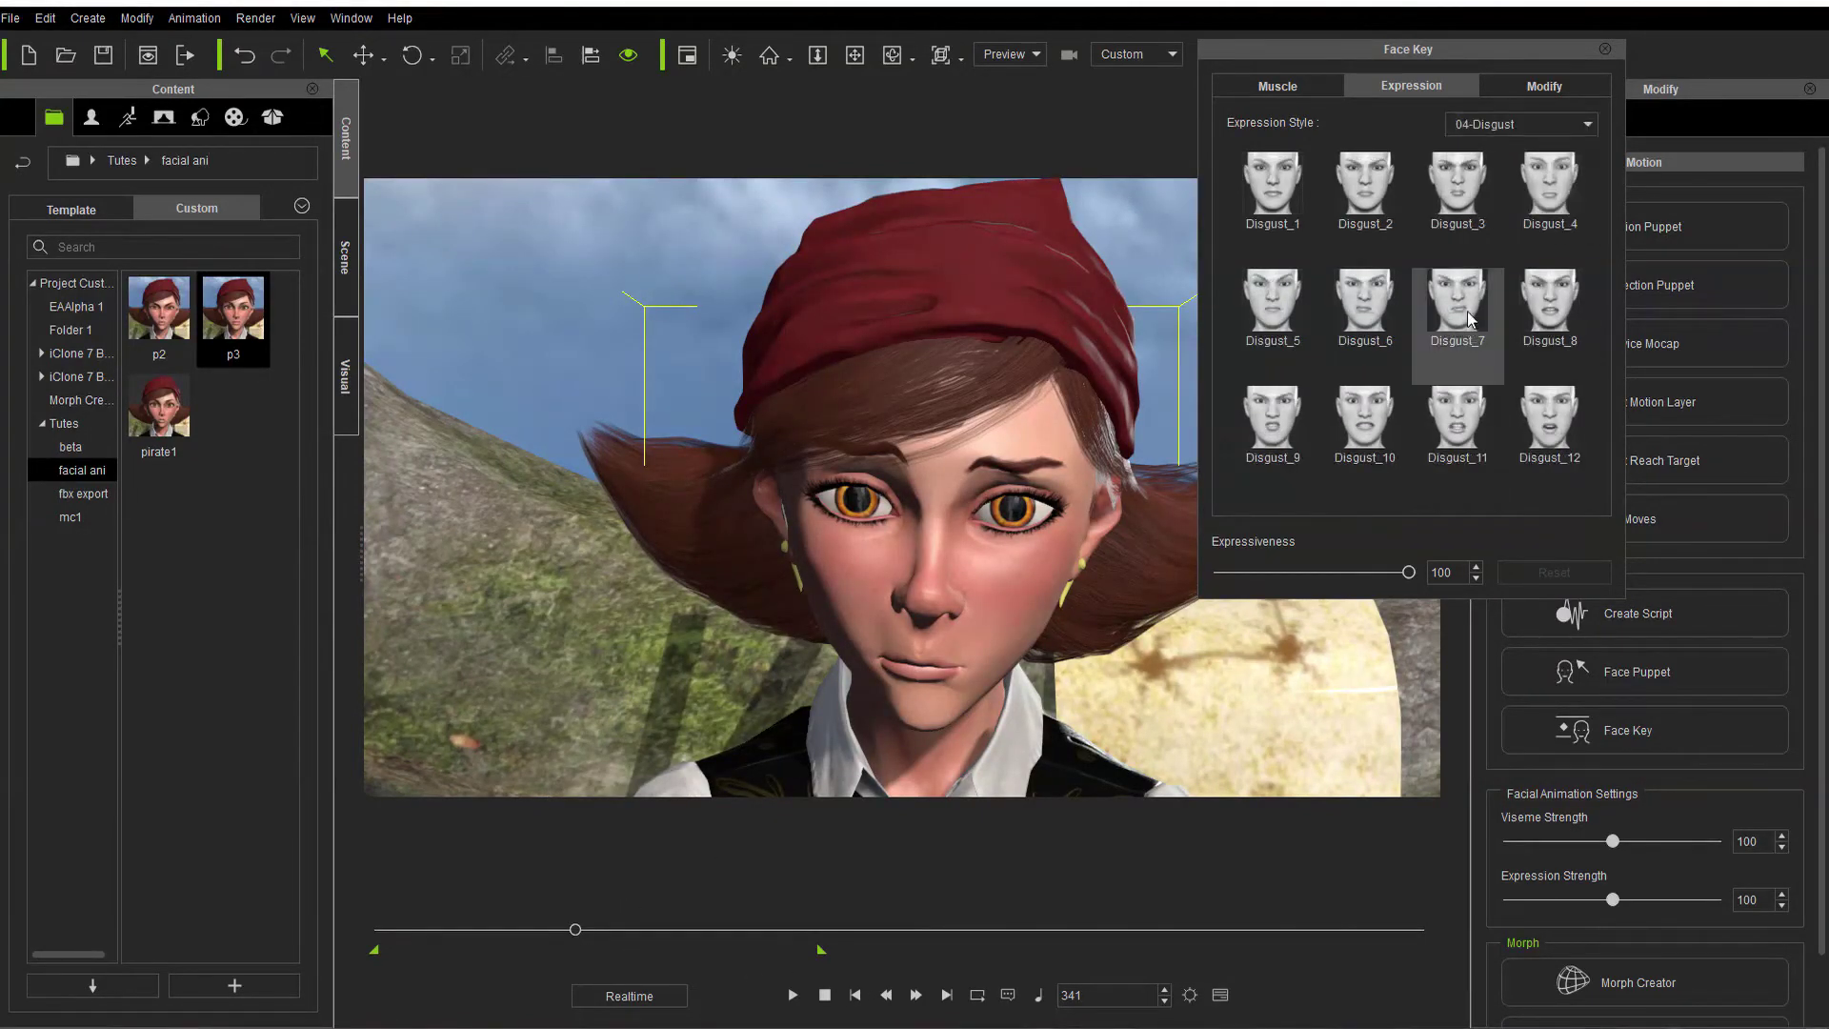
{"action": "left_click", "coordinate": [1460, 405]}
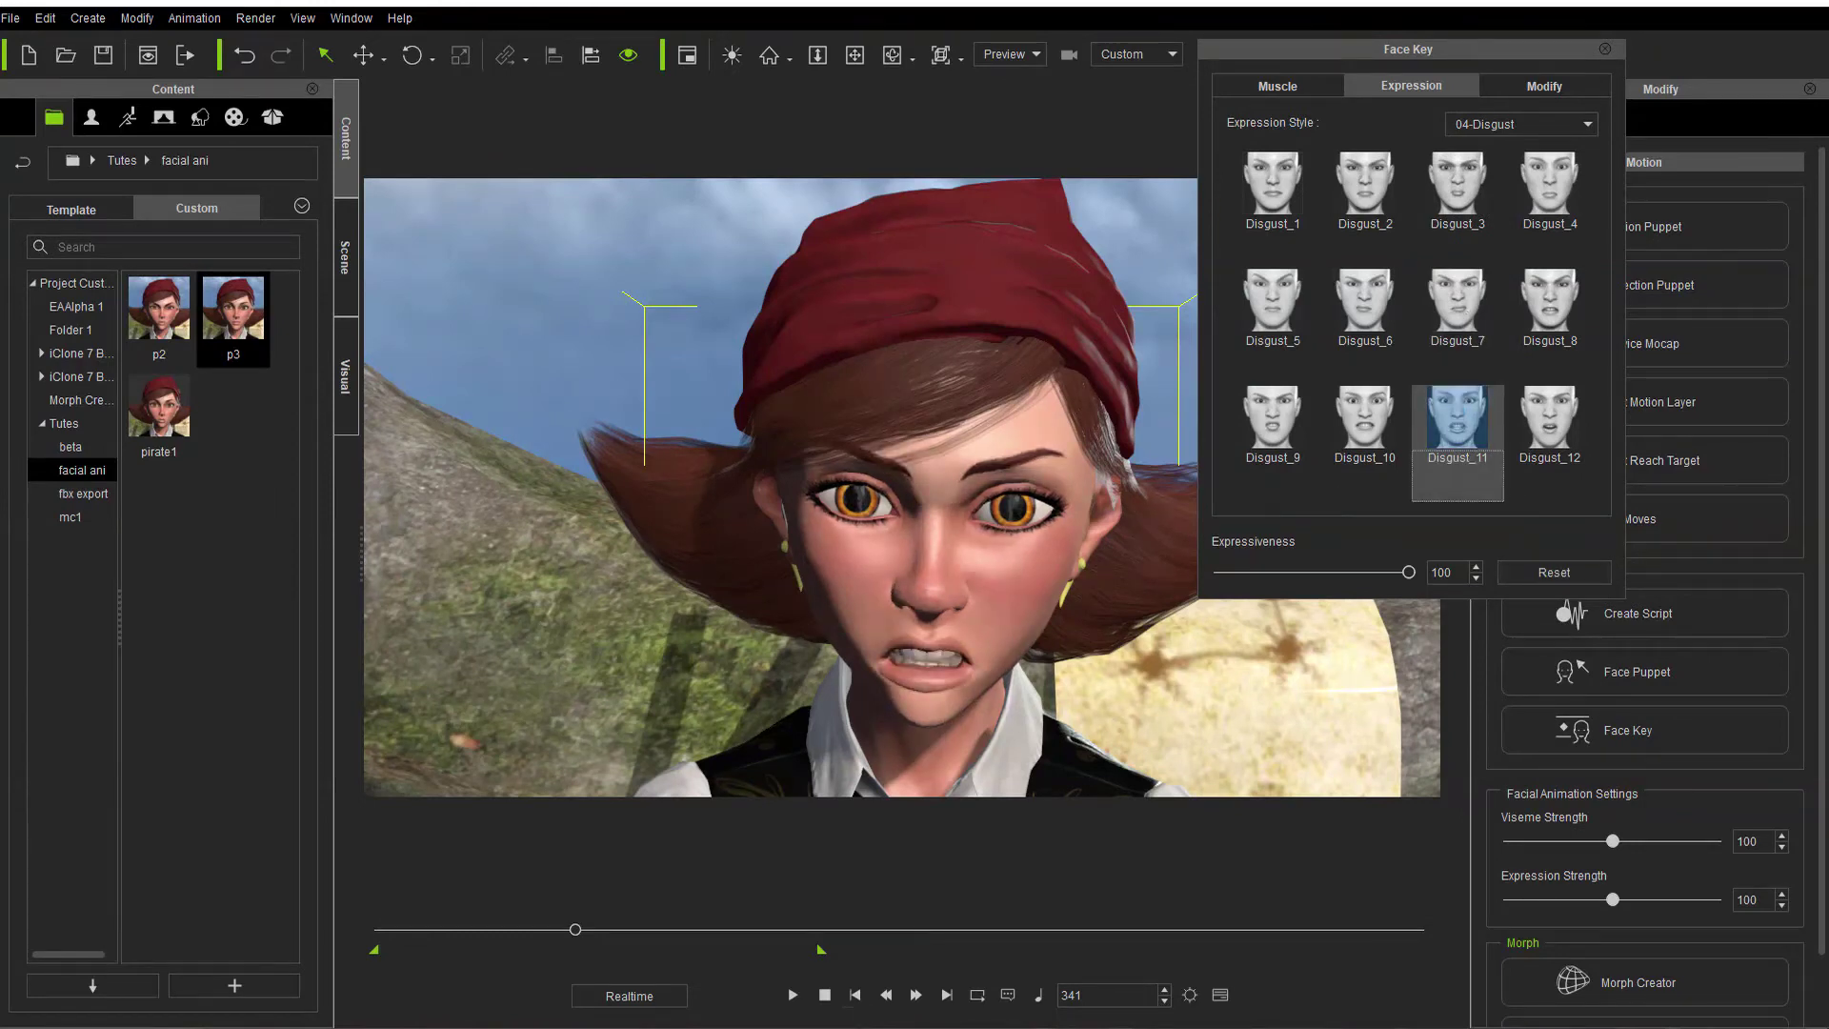
Step: Play the keyed expressions from the start to review the transitions, and stop the playback
{"action": "left_click", "coordinate": [855, 994]}
{"action": "left_click", "coordinate": [792, 995]}
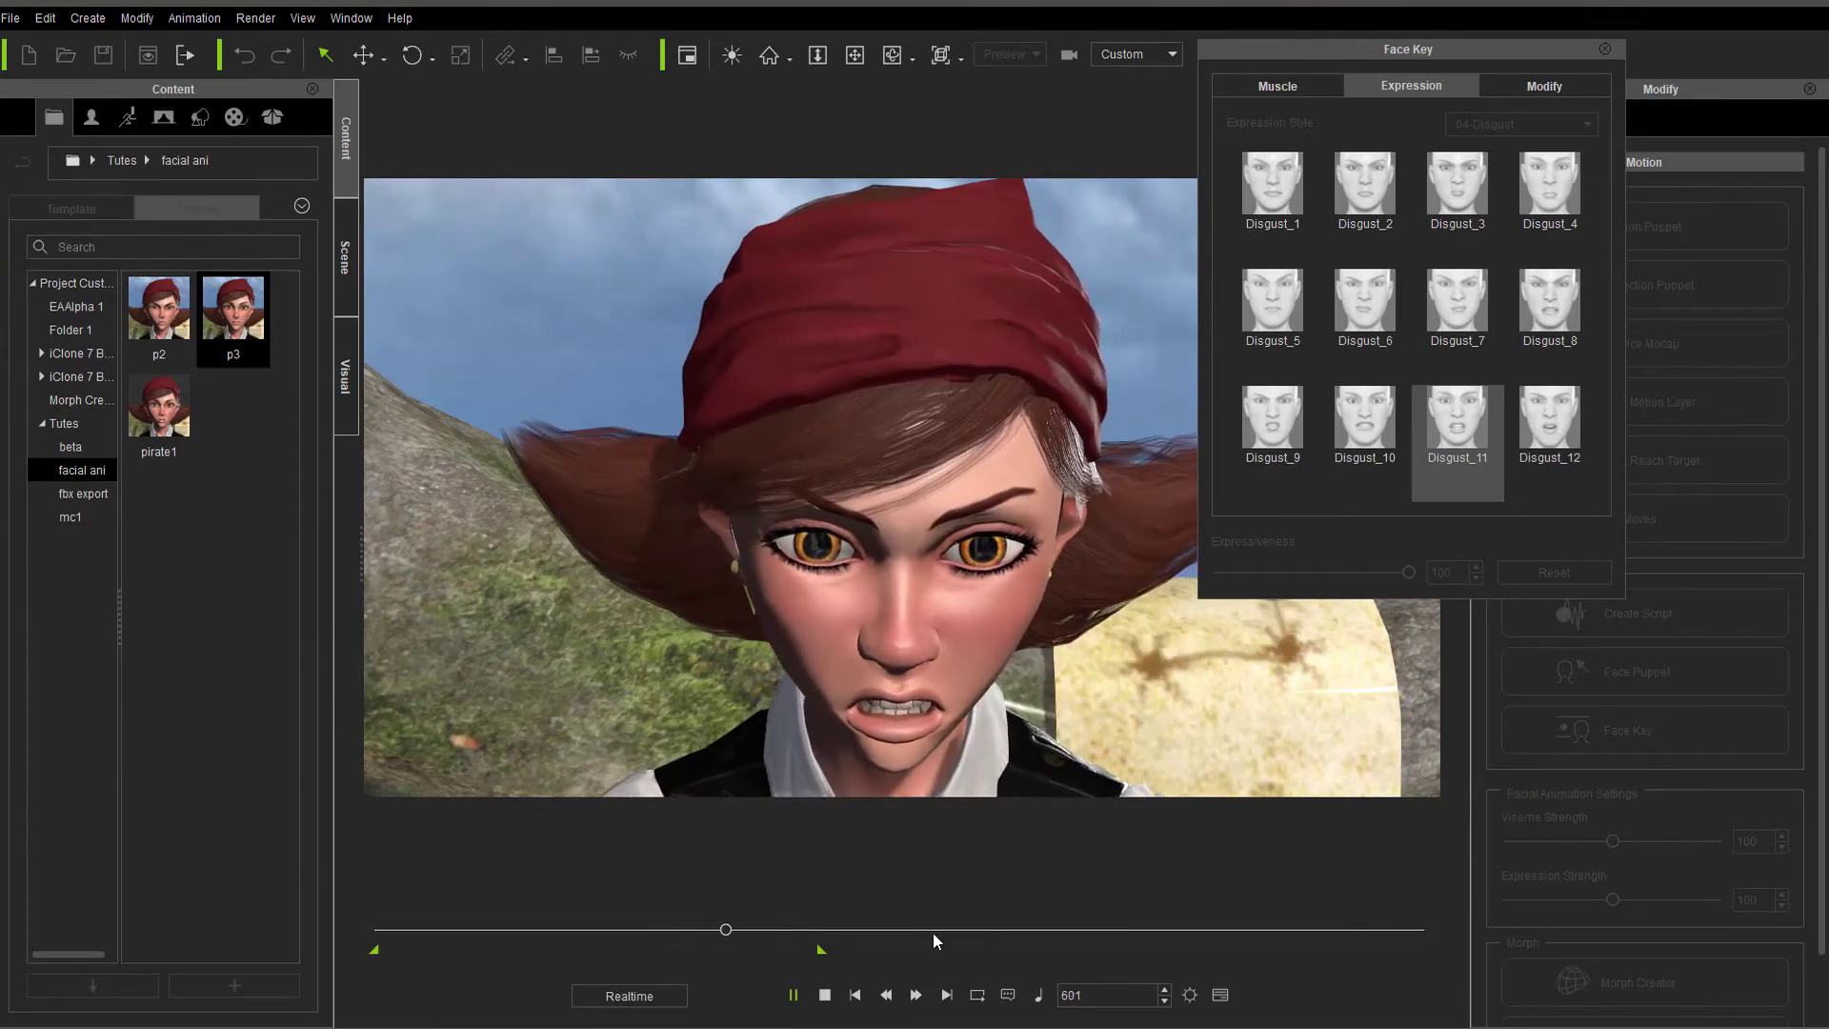
{"action": "left_click", "coordinate": [825, 995]}
{"action": "left_click", "coordinate": [825, 996]}
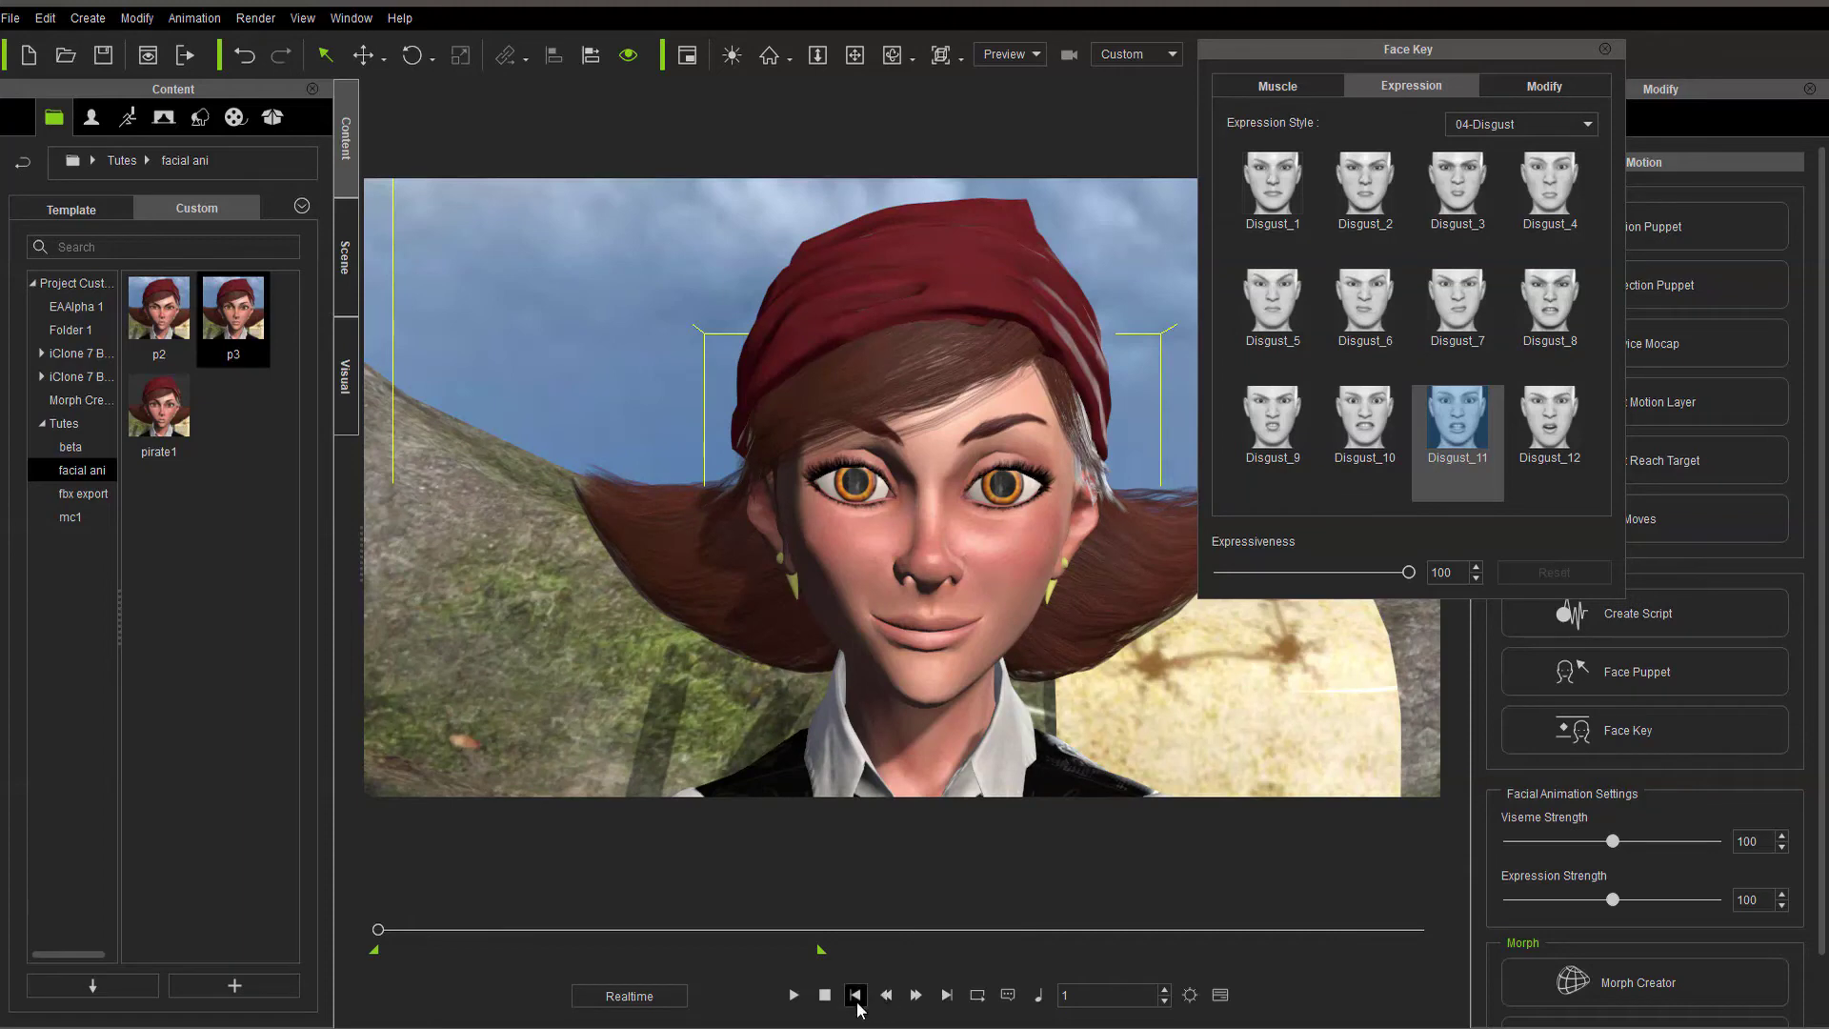
Step: Set Brow Drop Left to 100 and Brow Raise Inner Left to 13 at frame 355, and Brow Drop Right to 100 at frame 593
{"action": "left_click", "coordinate": [1530, 84]}
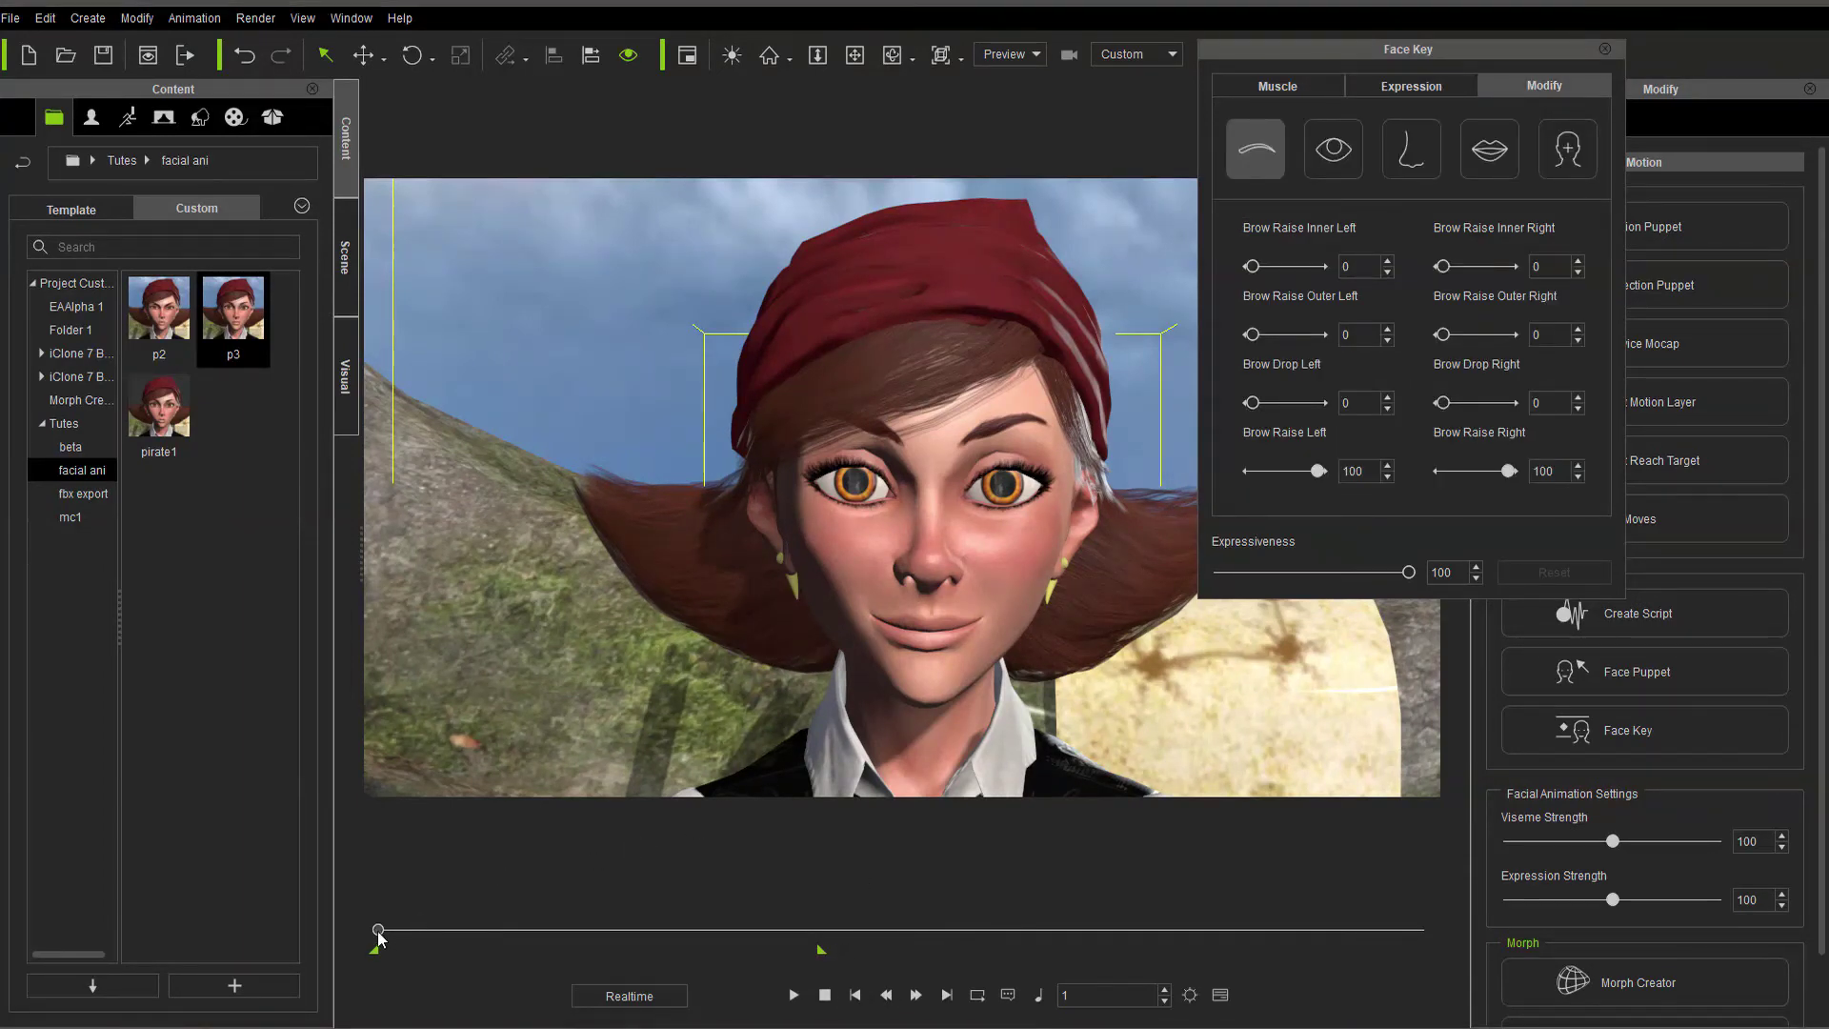
{"action": "left_click_drag", "start_coordinate": [378, 928], "coordinate": [582, 926]}
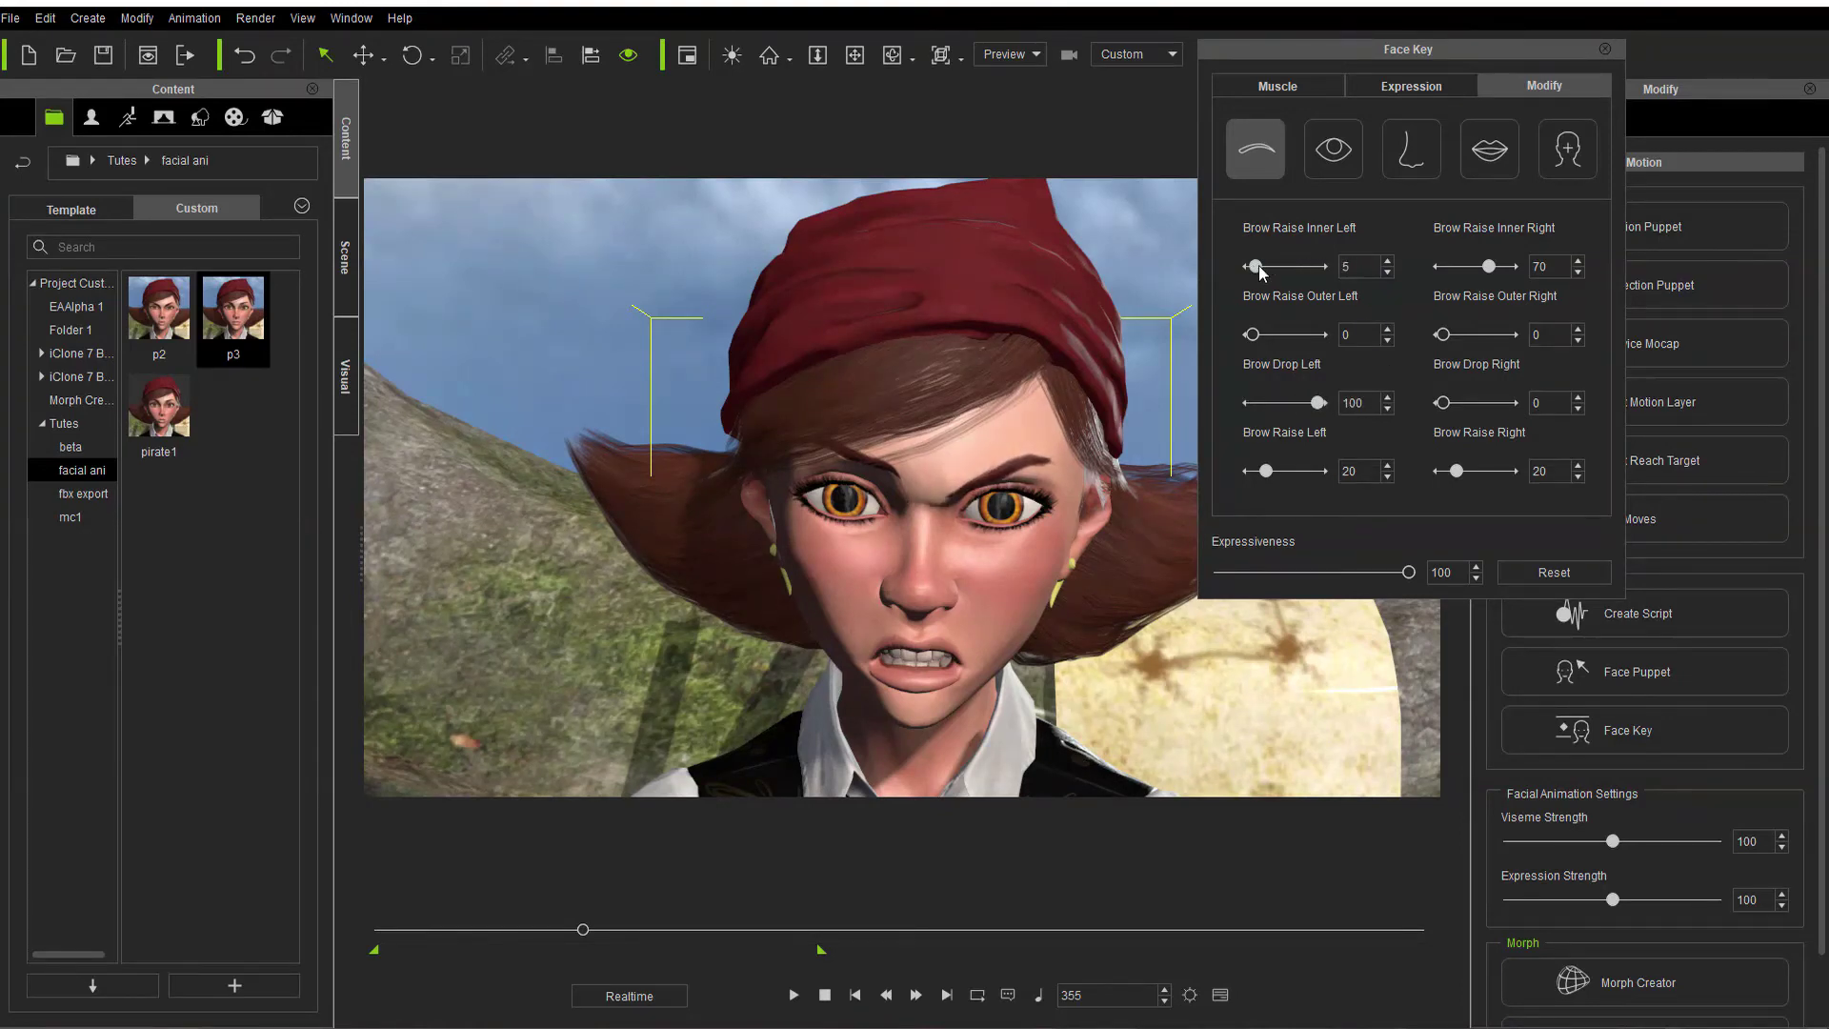
{"action": "left_click_drag", "start_coordinate": [584, 932], "coordinate": [719, 950]}
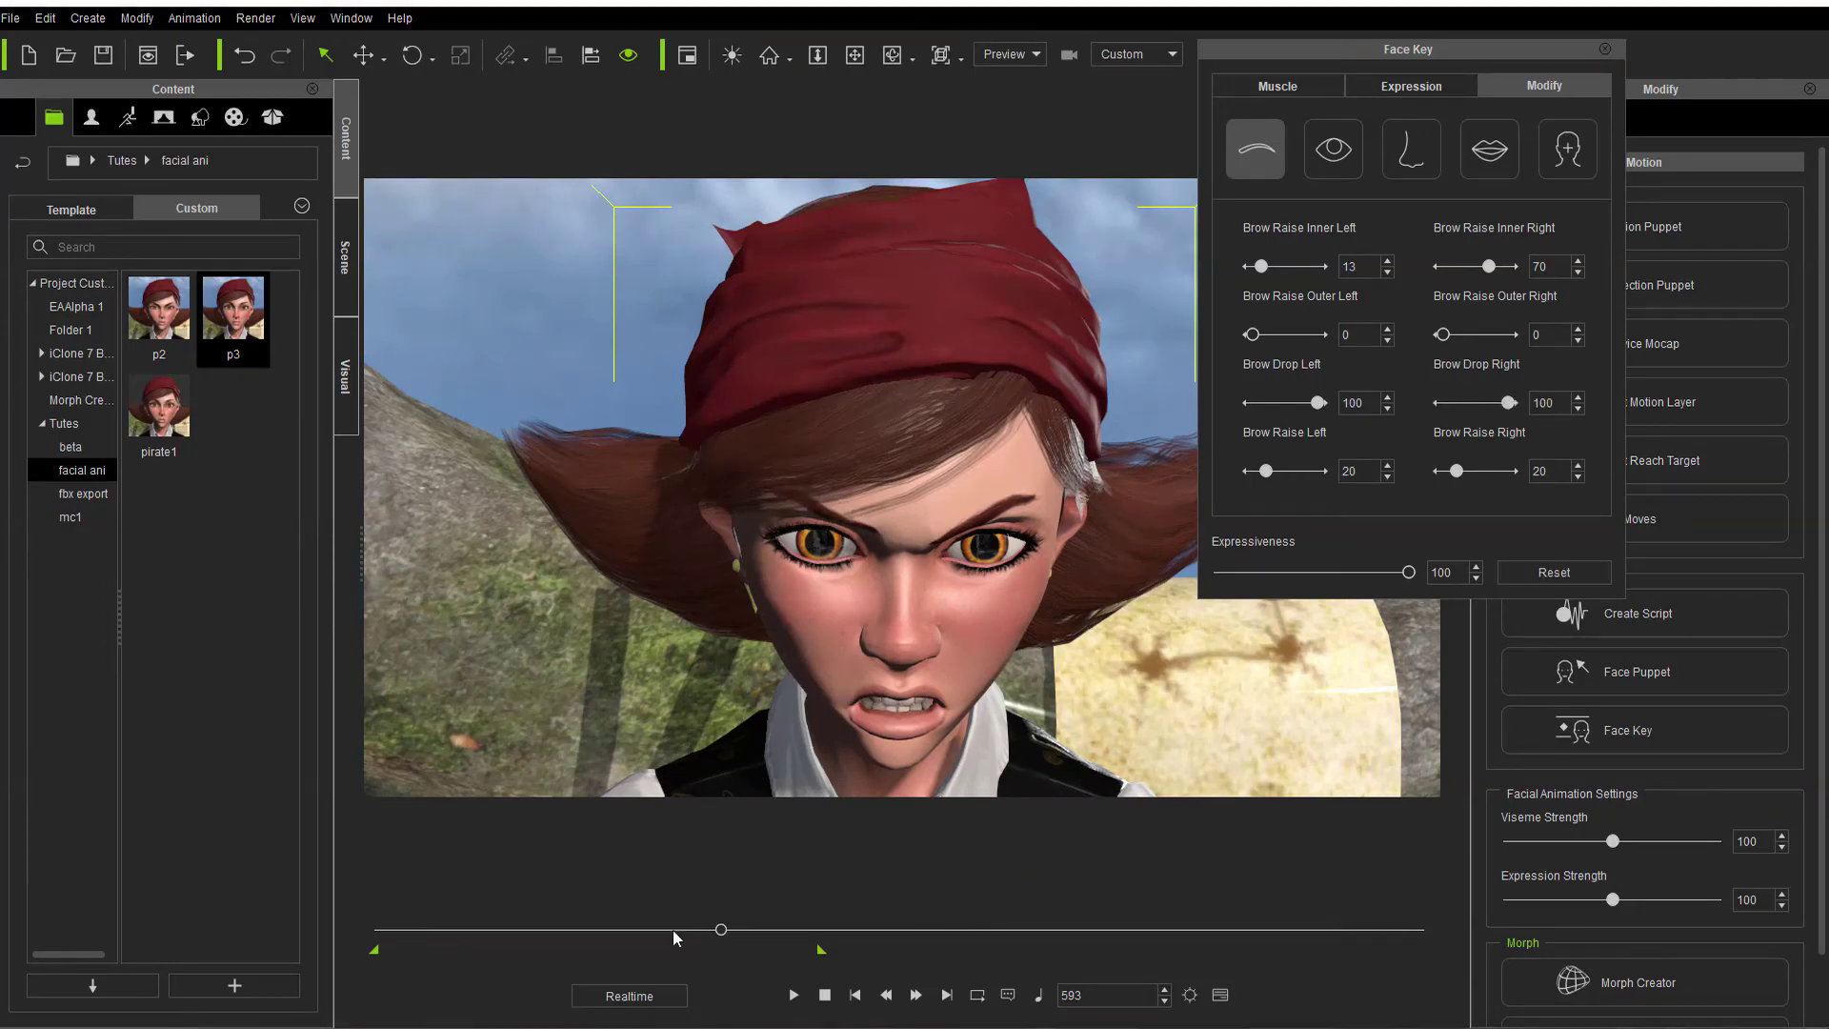
{"action": "mouse_move", "coordinate": [715, 941]}
{"action": "left_mouse_down"}
{"action": "mouse_move", "coordinate": [601, 934]}
{"action": "mouse_move", "coordinate": [762, 945]}
{"action": "mouse_move", "coordinate": [561, 972]}
{"action": "mouse_move", "coordinate": [665, 997]}
{"action": "mouse_move", "coordinate": [659, 972]}
{"action": "mouse_move", "coordinate": [717, 964]}
{"action": "left_mouse_up"}
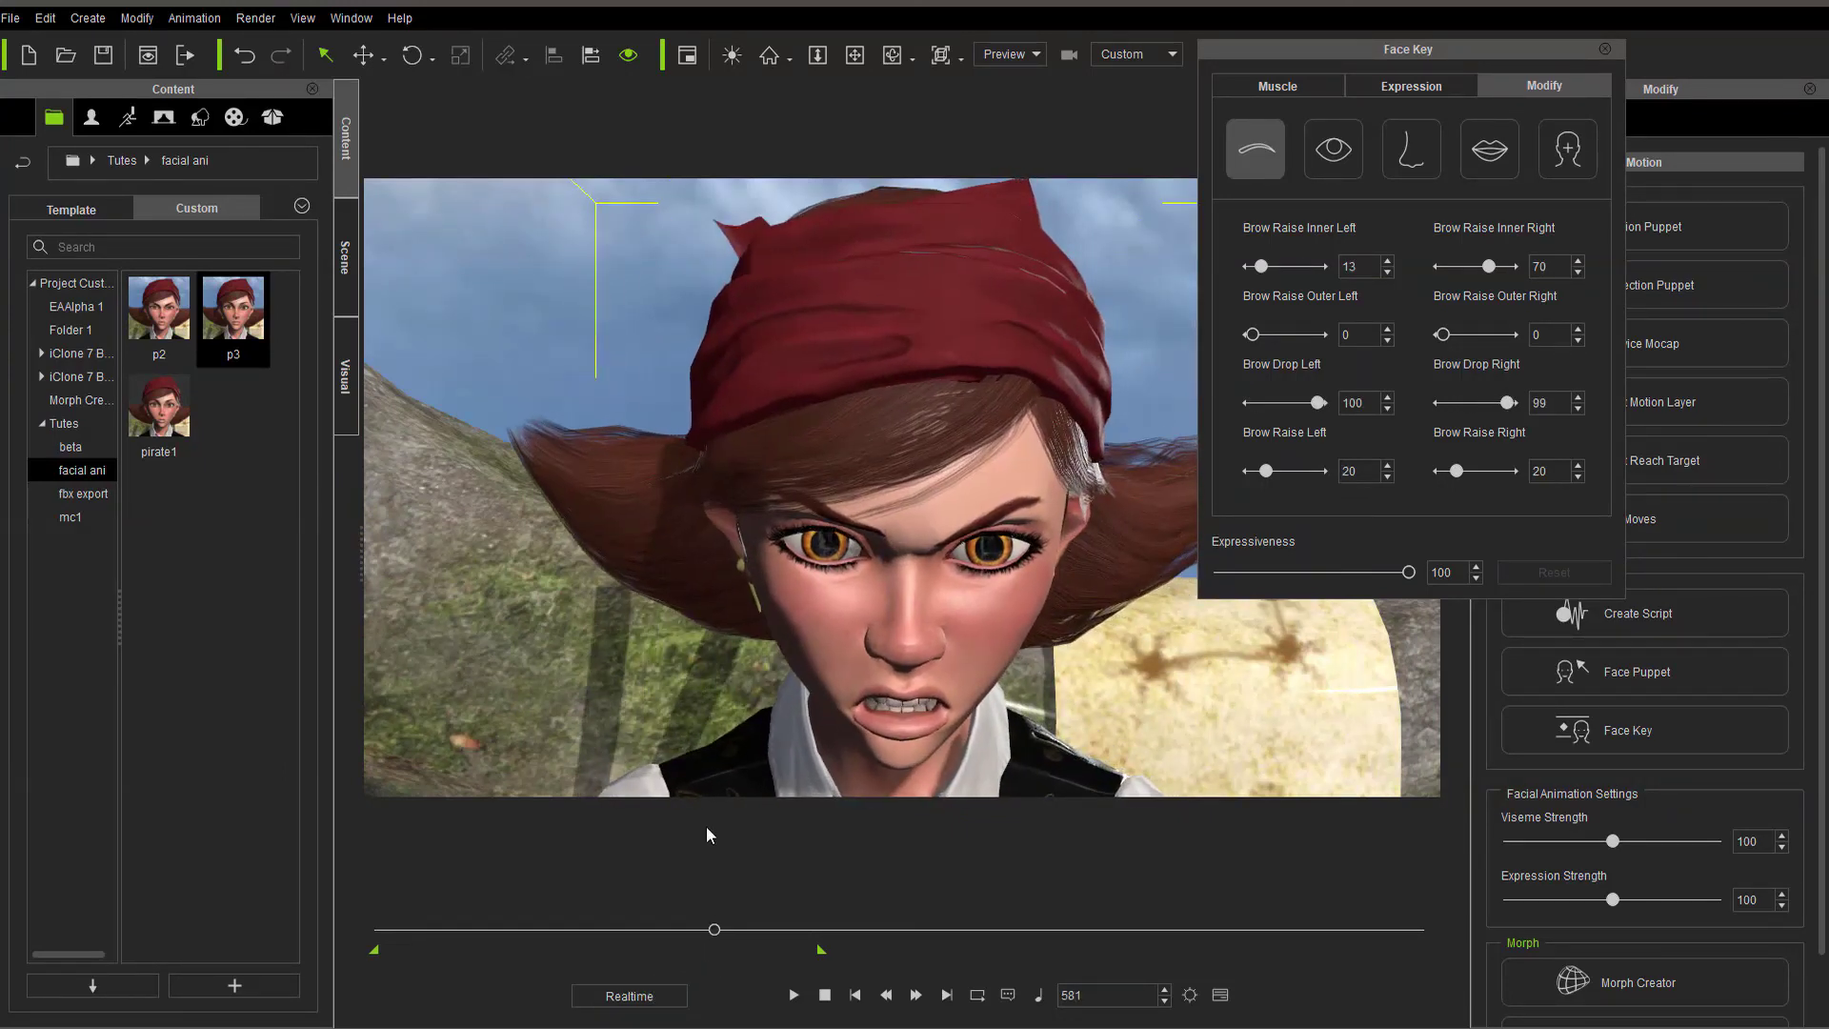